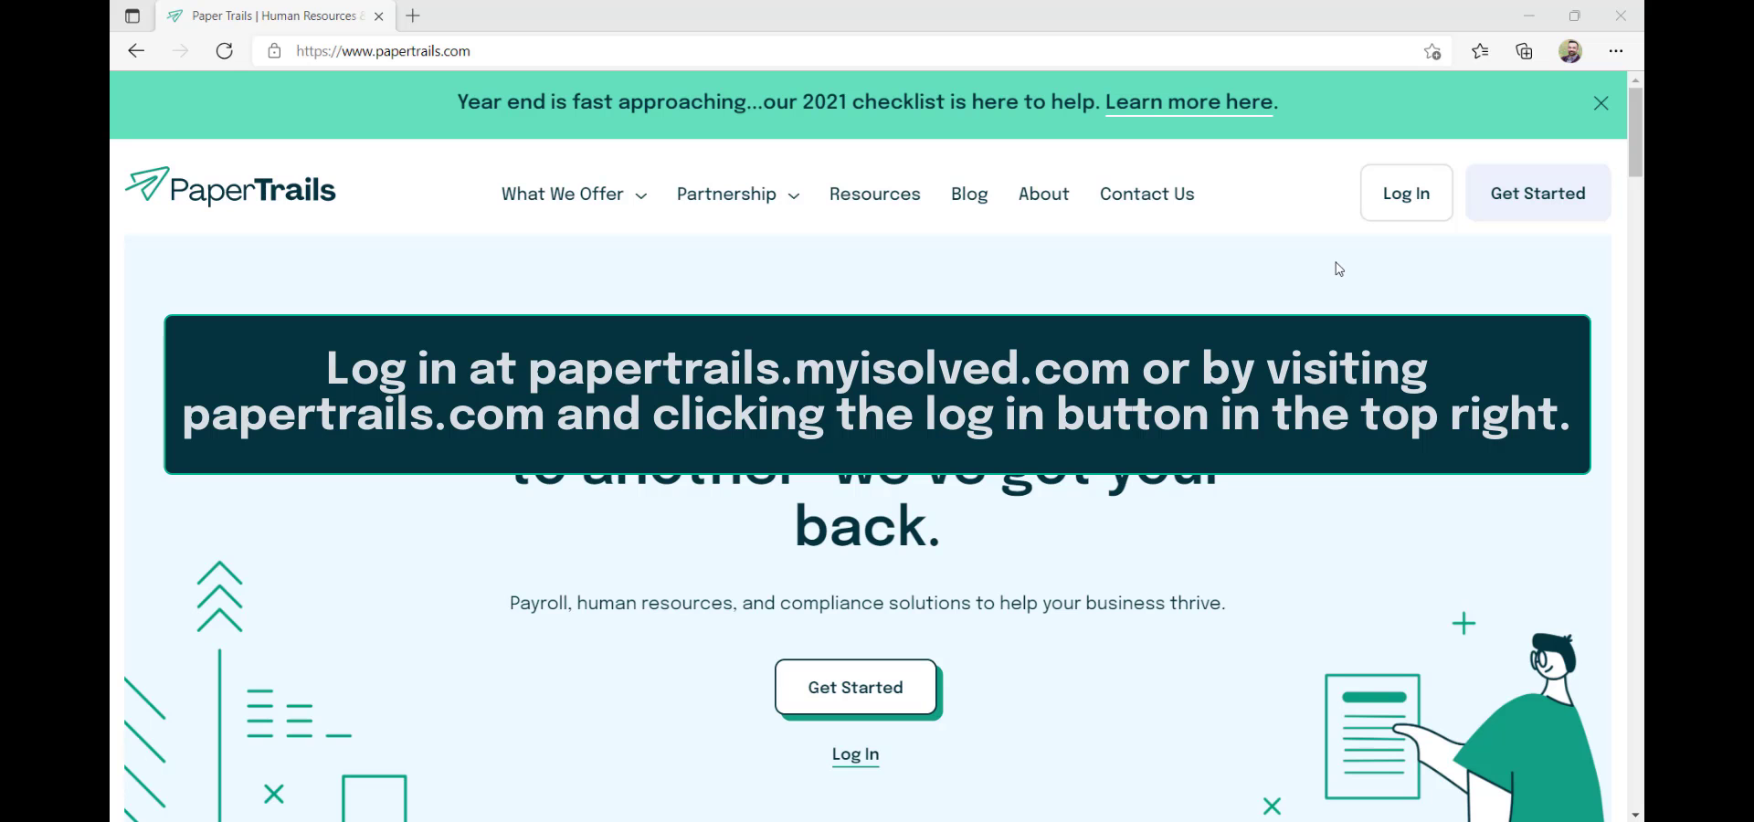
Step: Sign in from the Paper Trails website through the employer isolved link
click(1408, 194)
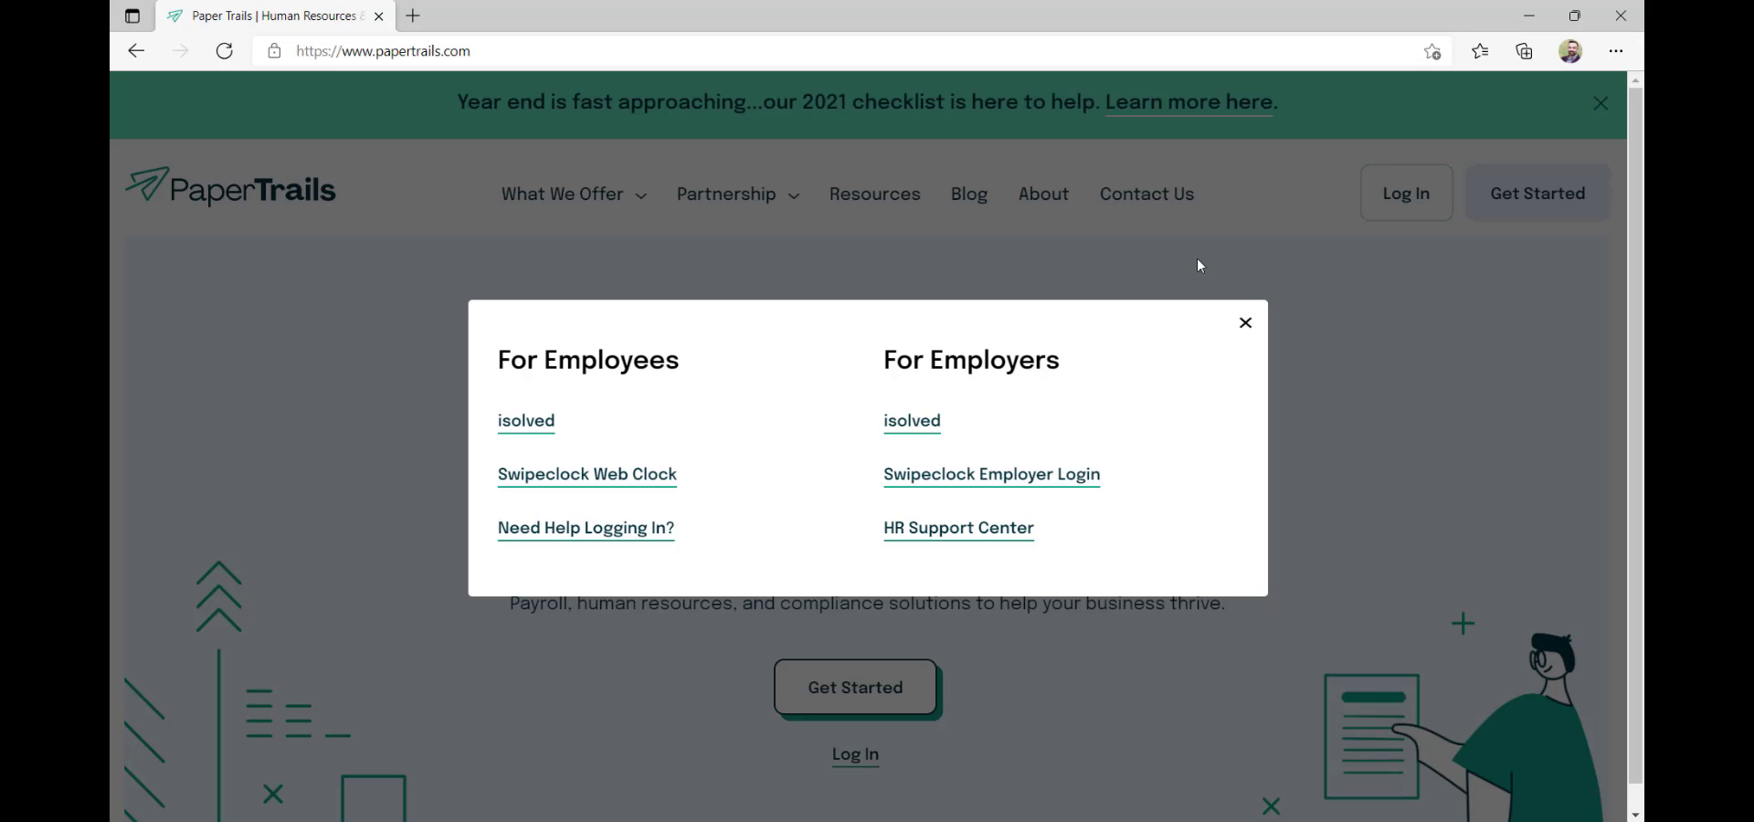
click(906, 422)
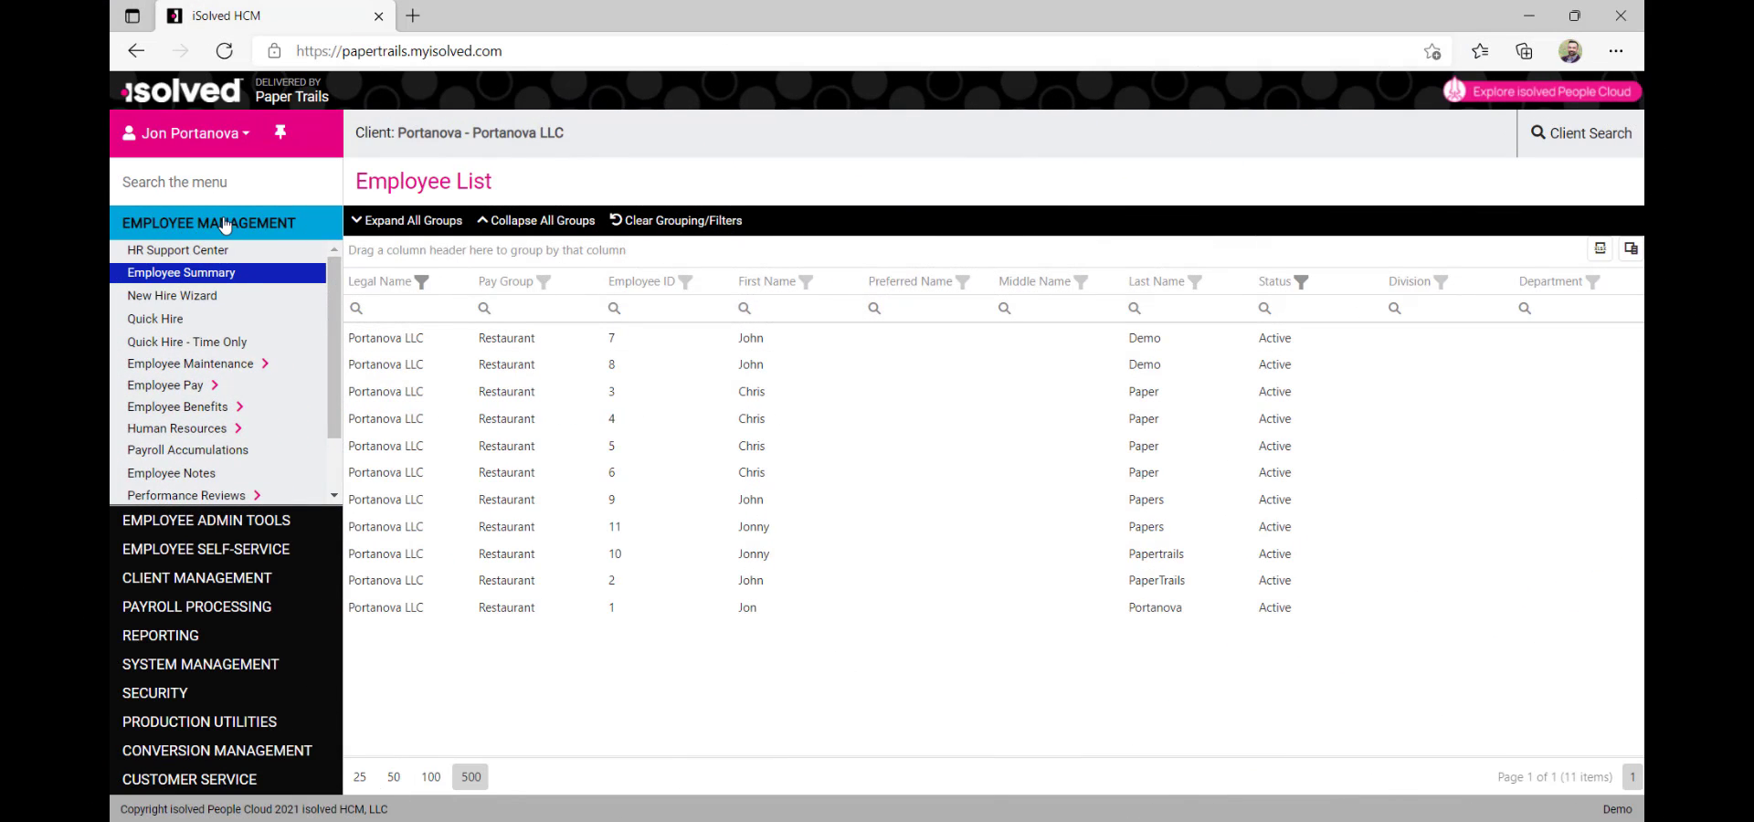
Step: Start a Quick Hire, confirm hire date 11/17/2021, and set employment category to Full Time
click(169, 319)
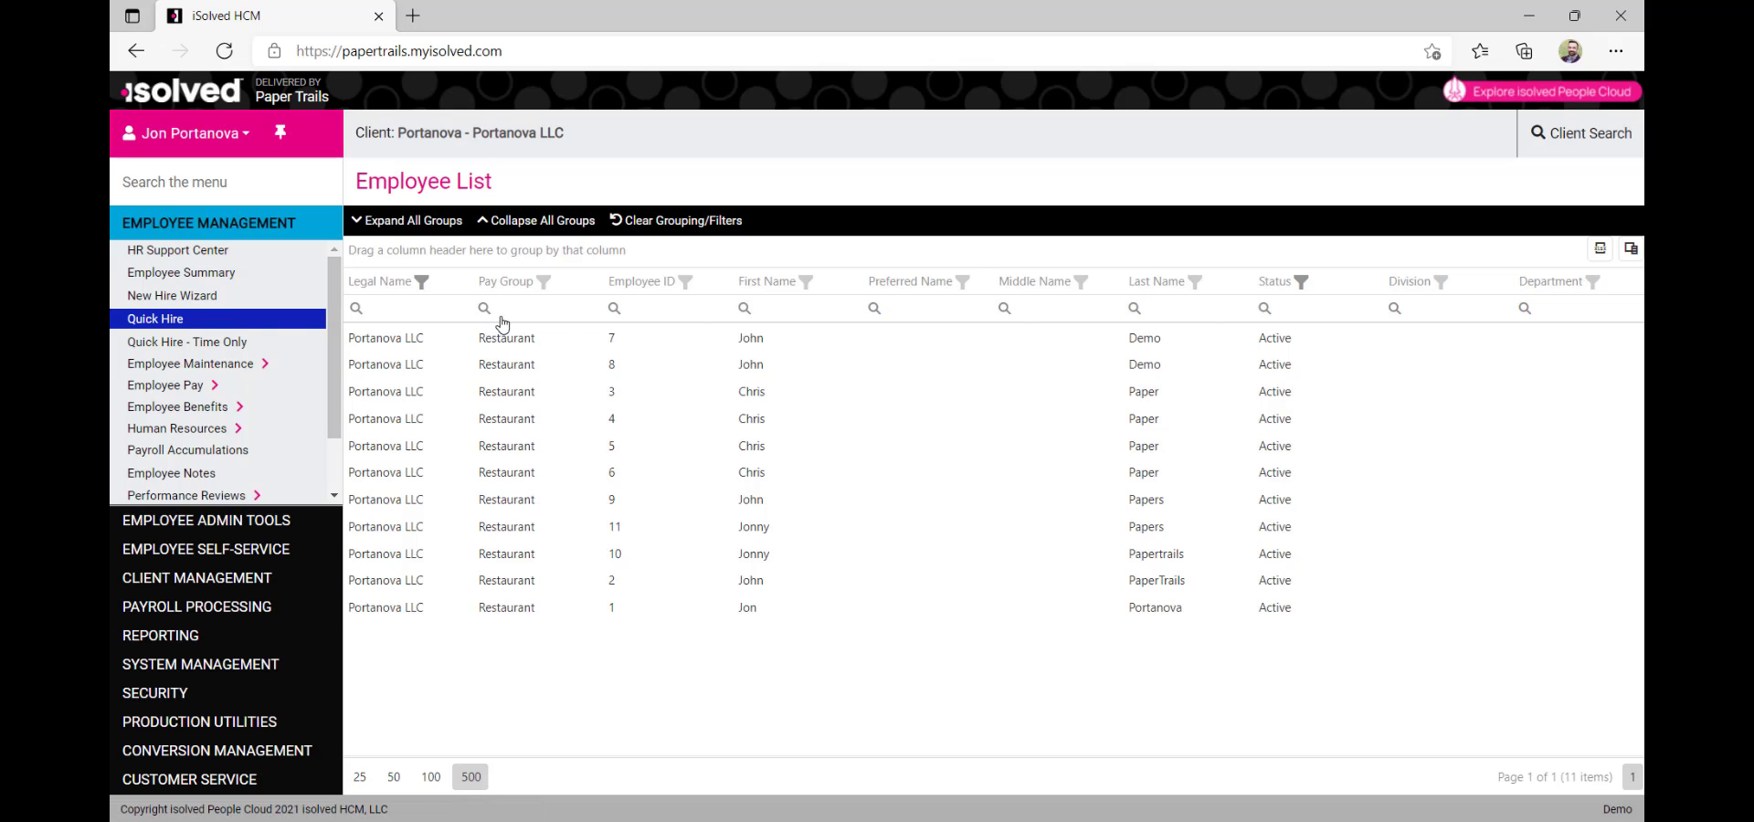
click(695, 340)
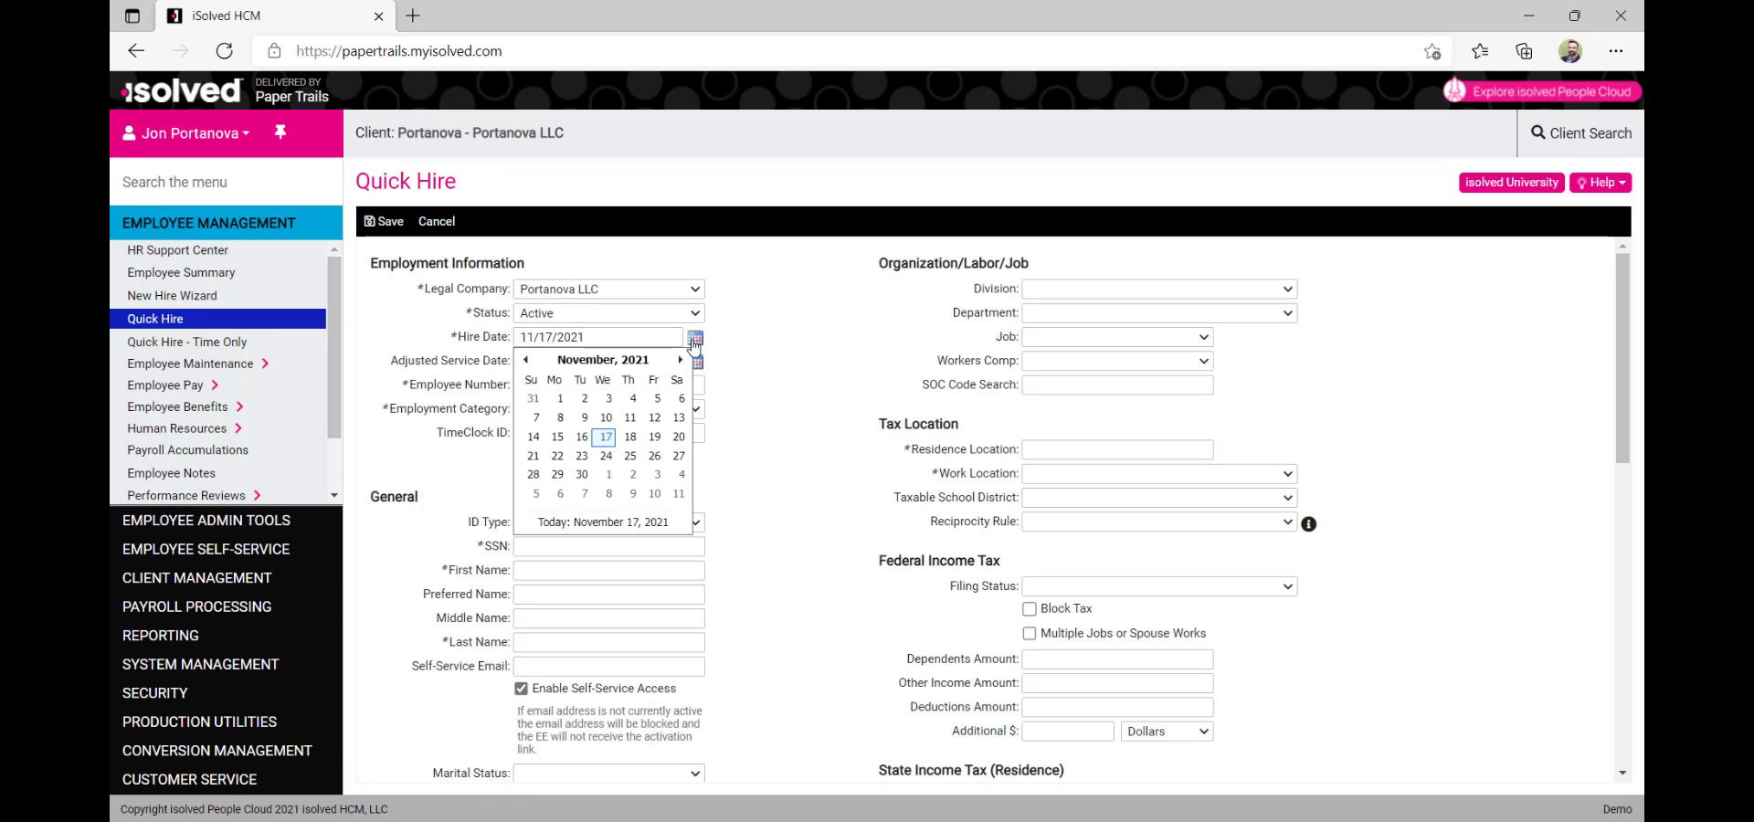
click(695, 340)
click(695, 408)
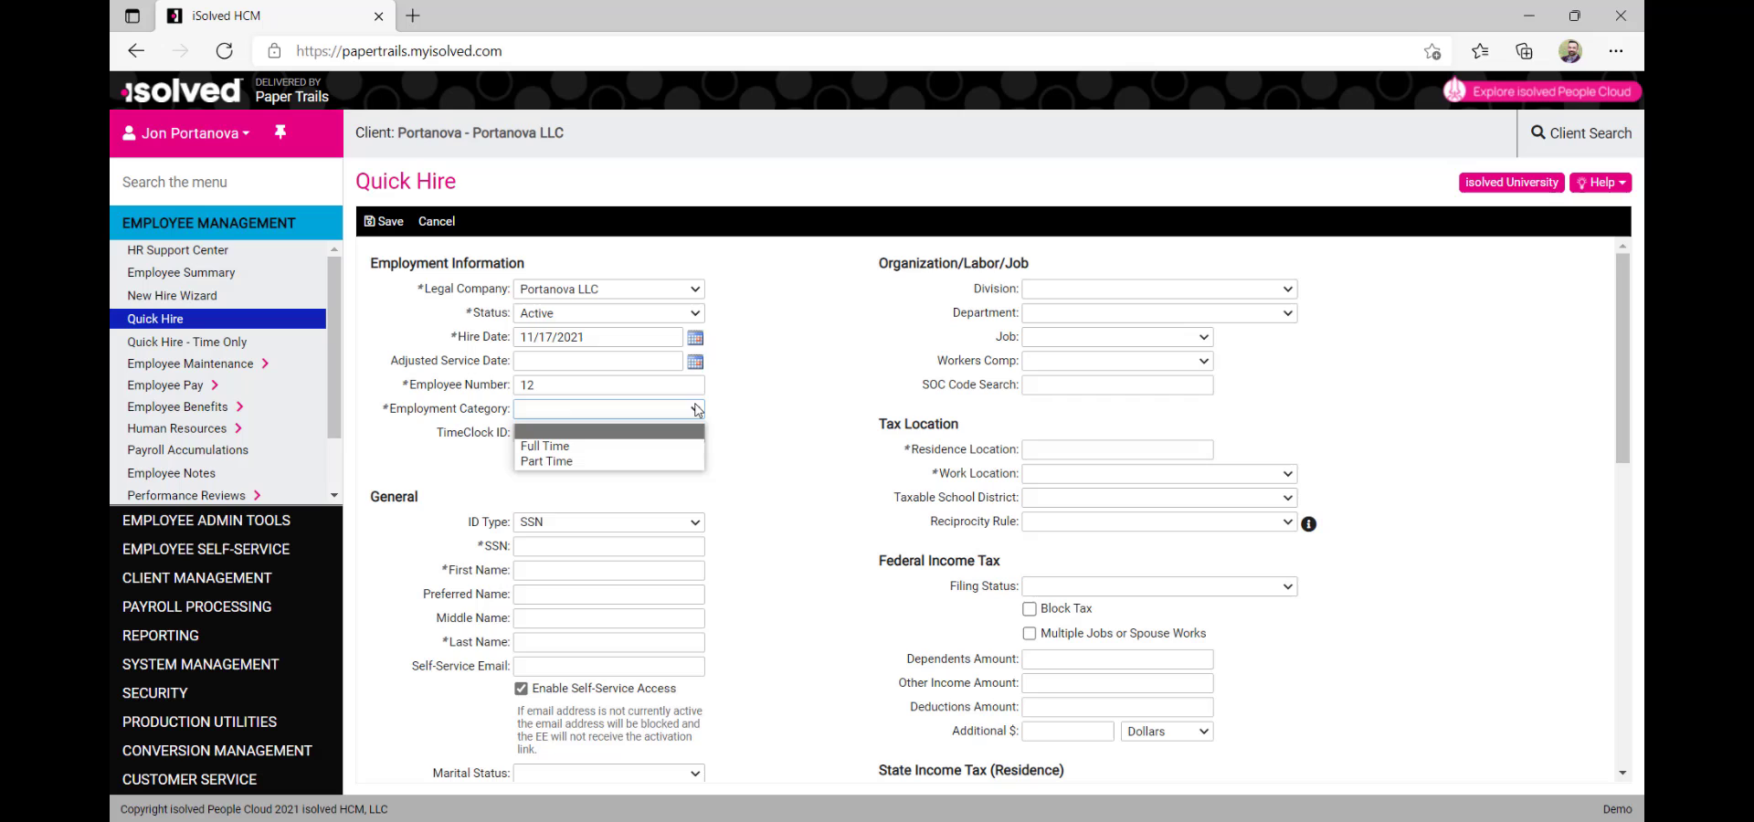
click(689, 445)
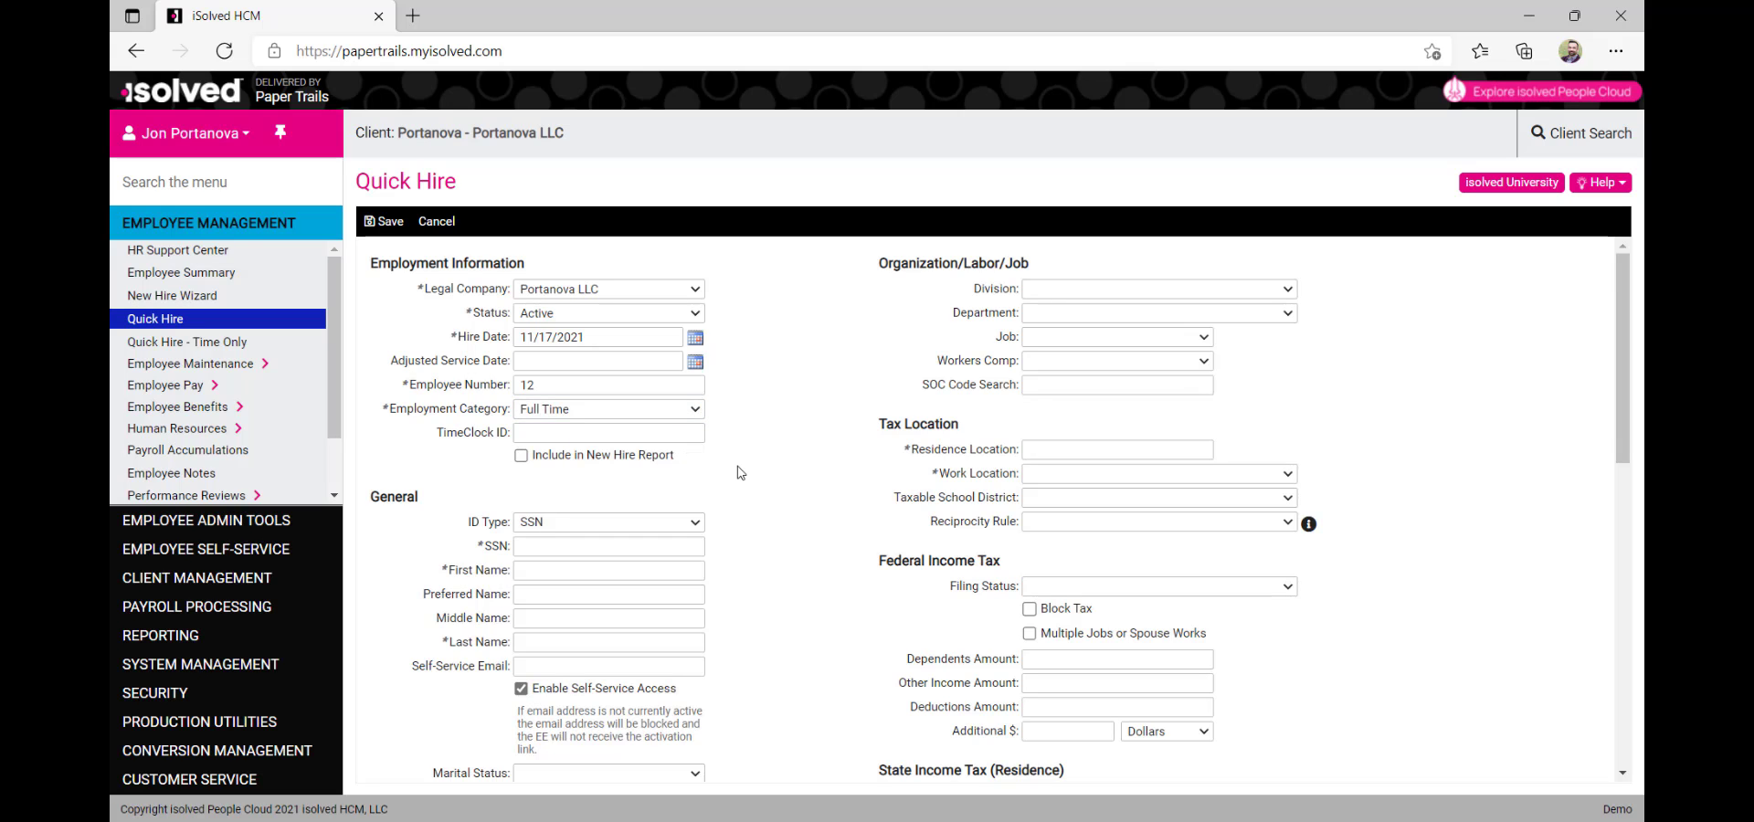
scroll(740, 472, down, 2)
scroll(741, 472, down, 1)
Step: Enter the employee's first name, last name, SSN and self-service email
click(545, 399)
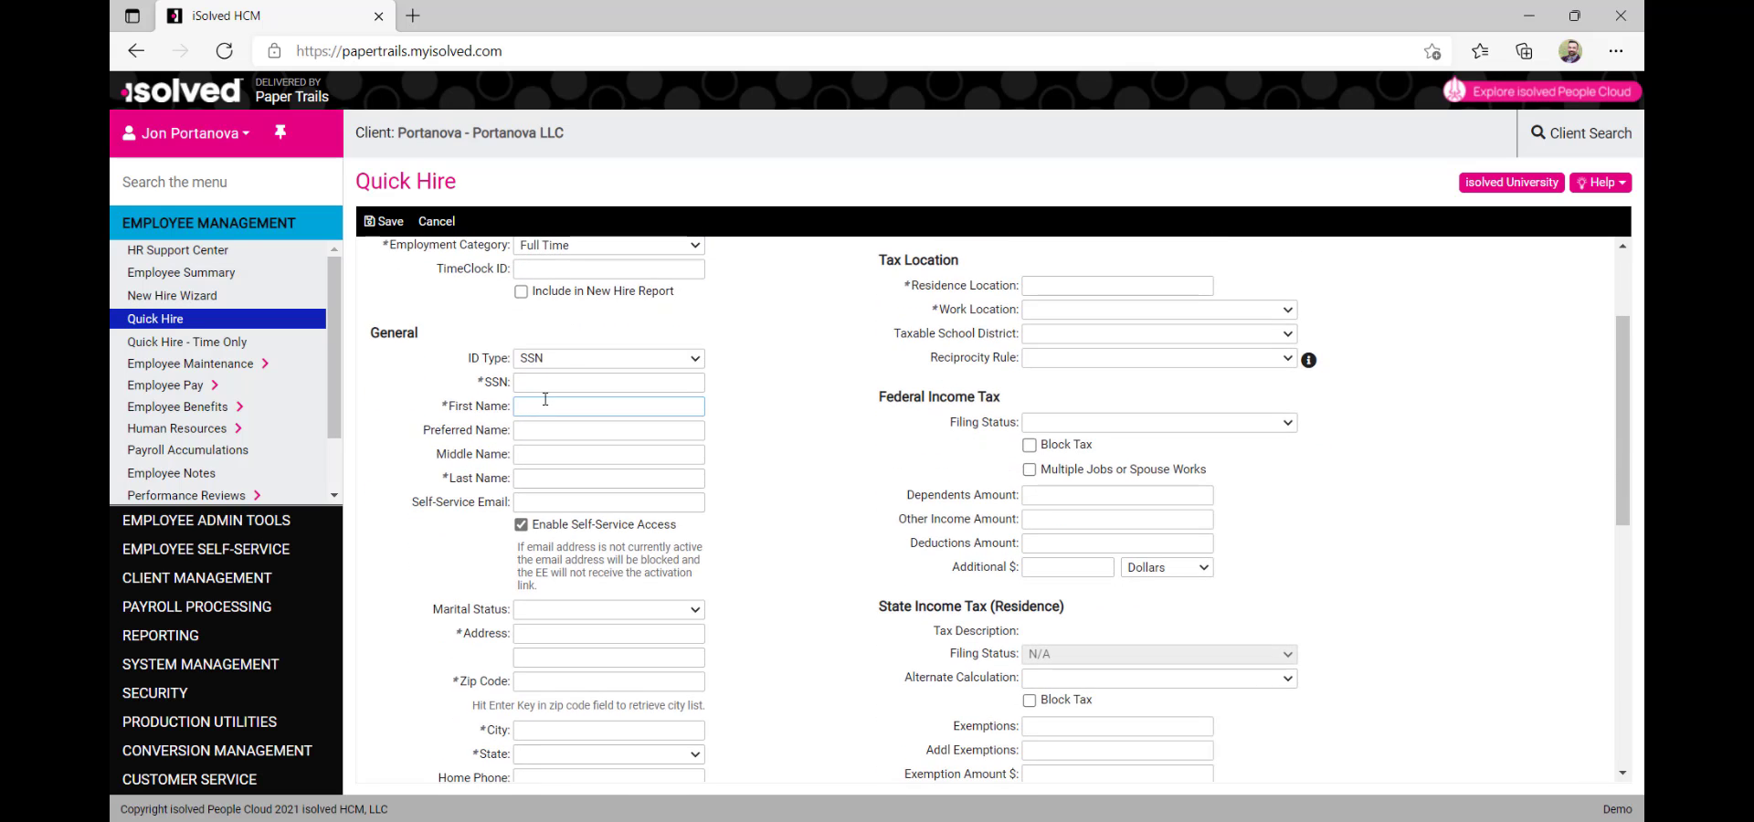
text(Joe)
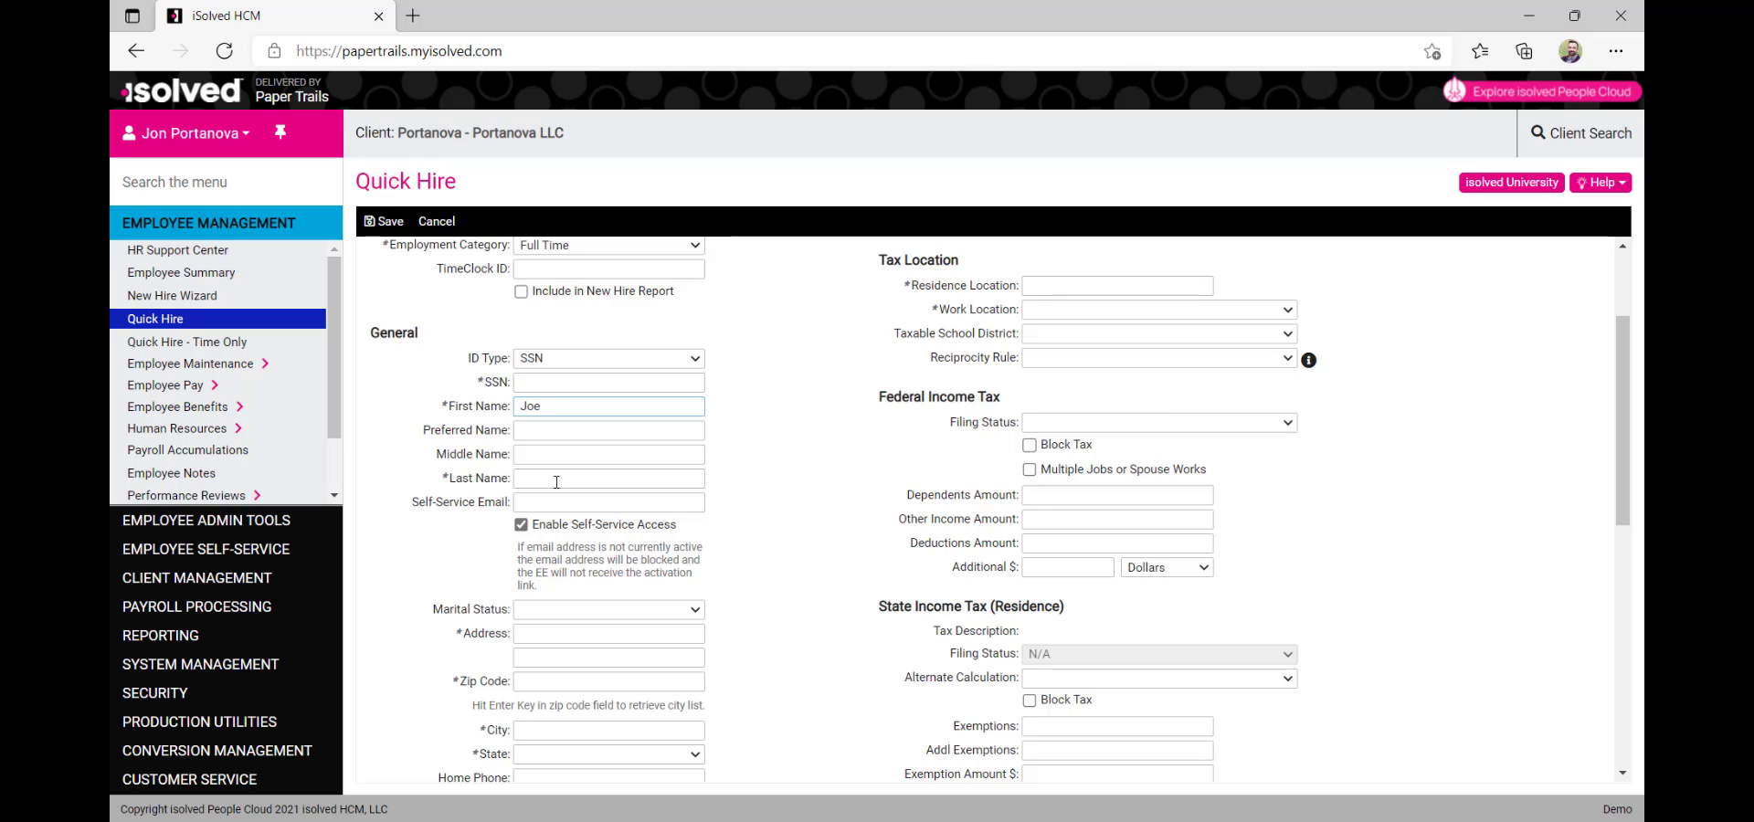
click(556, 481)
click(547, 385)
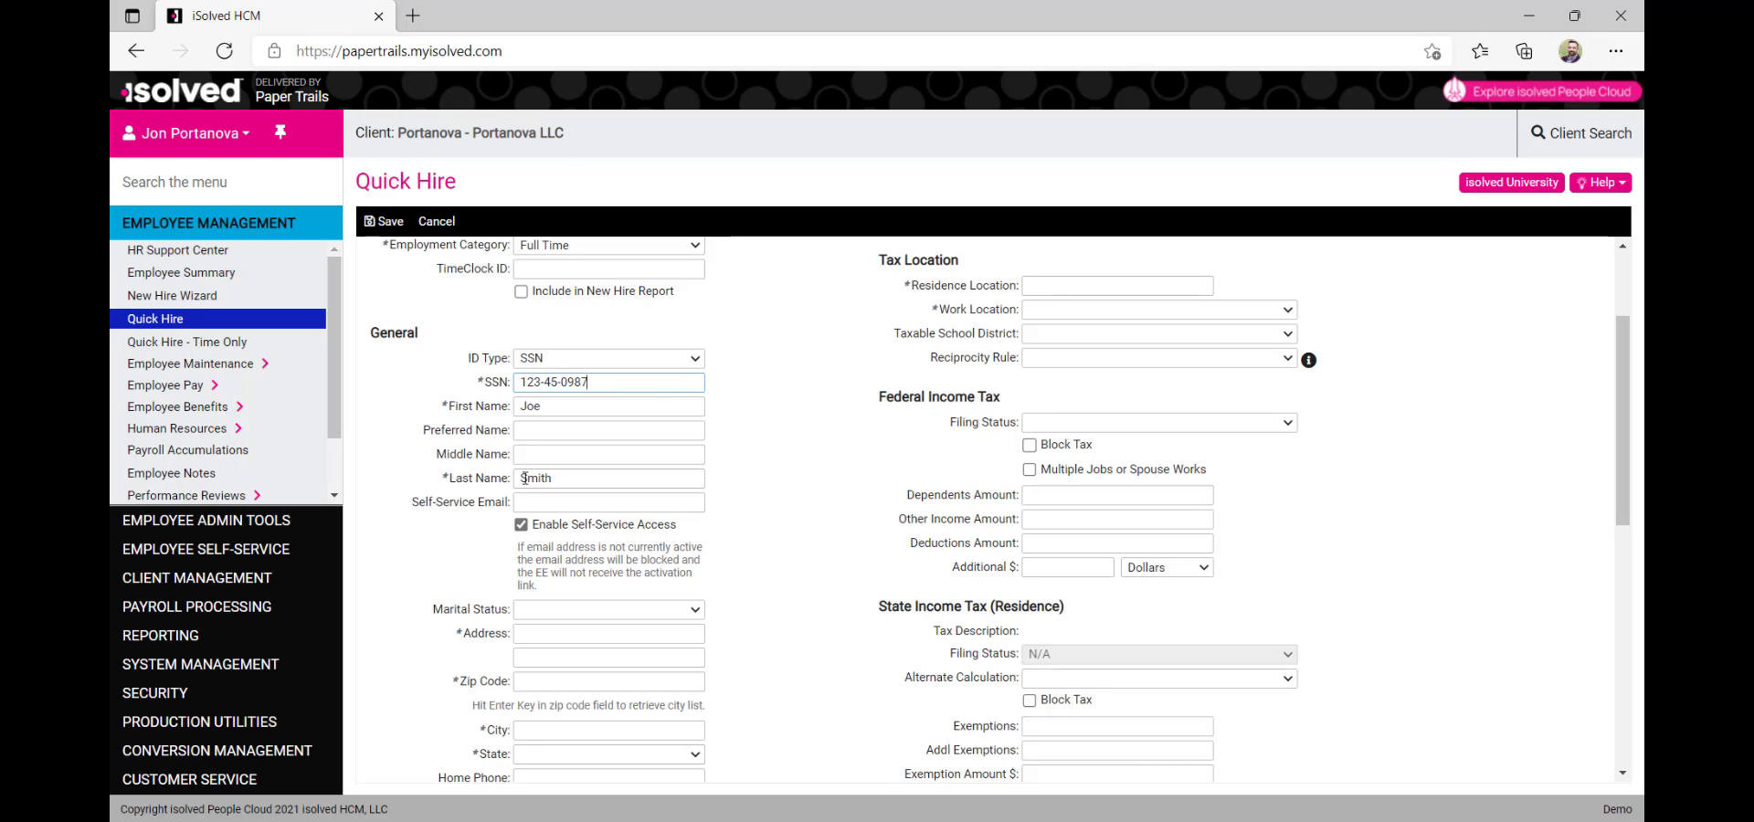
click(539, 503)
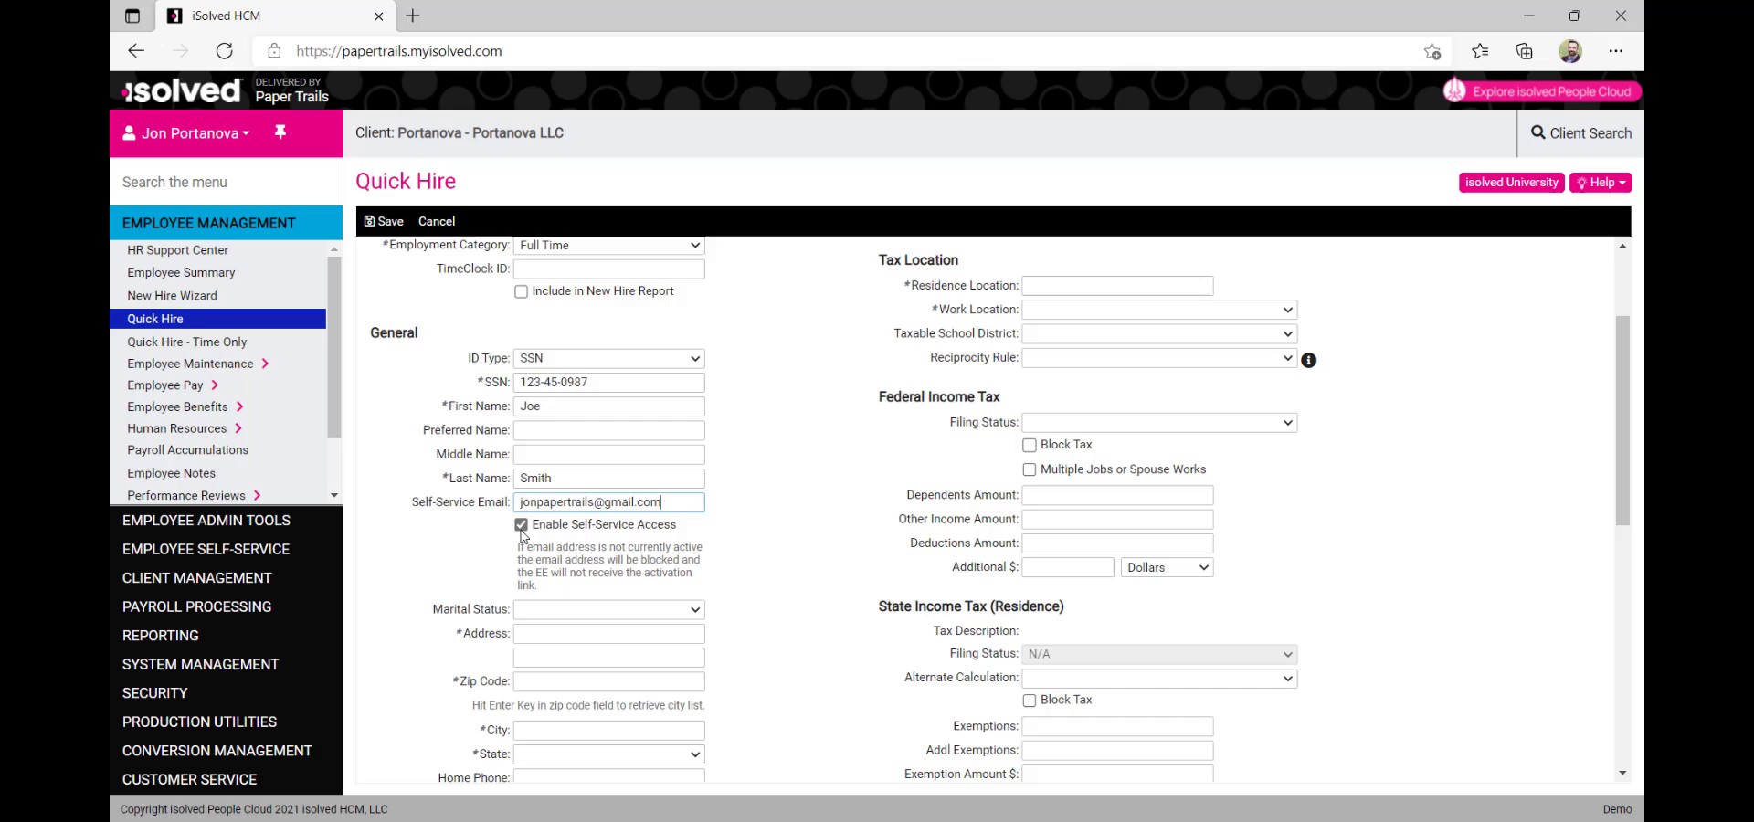
Step: Enter the home street address and zip code 04043 so city and state fill in
scroll(544, 533, down, 1)
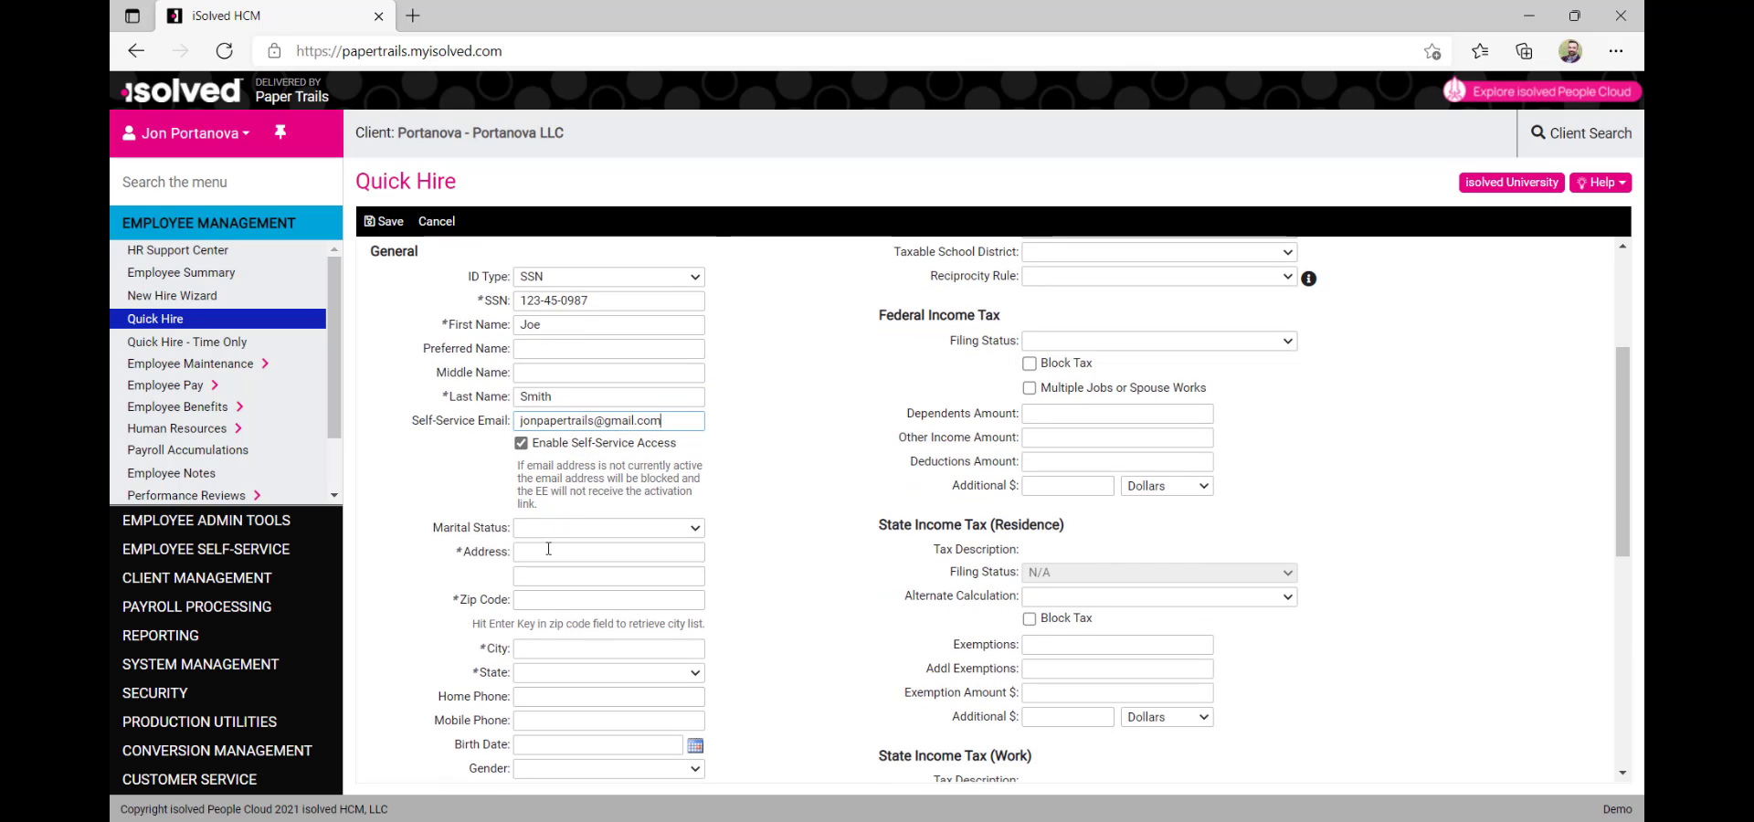
click(548, 549)
key(Tab)
key(Tab)
text(04043)
key(Tab)
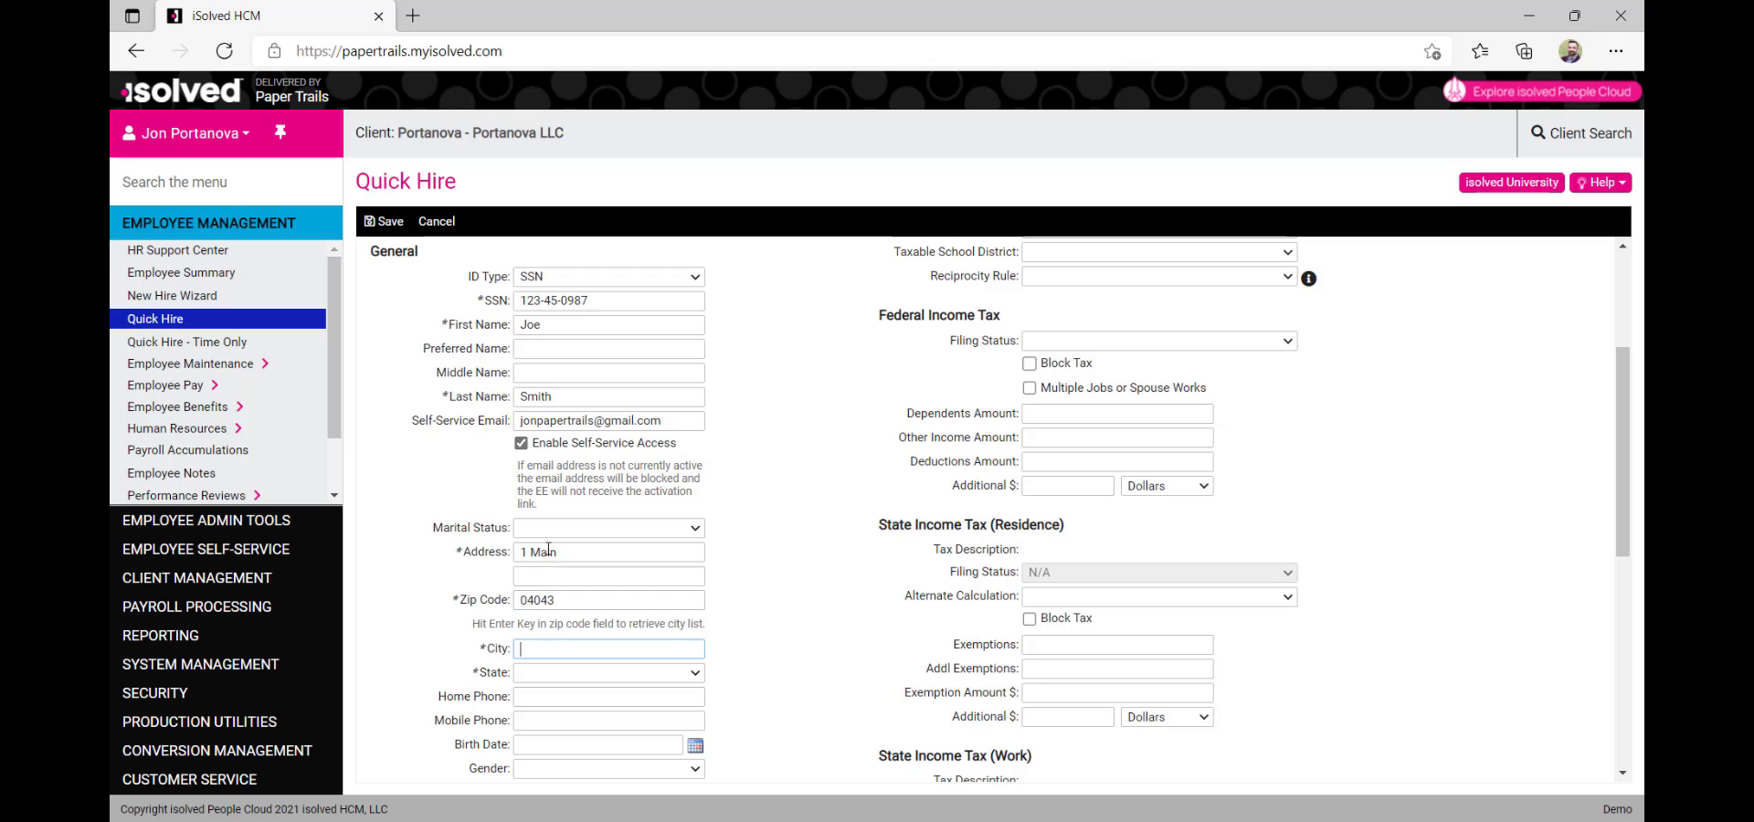
scroll(565, 560, down, 1)
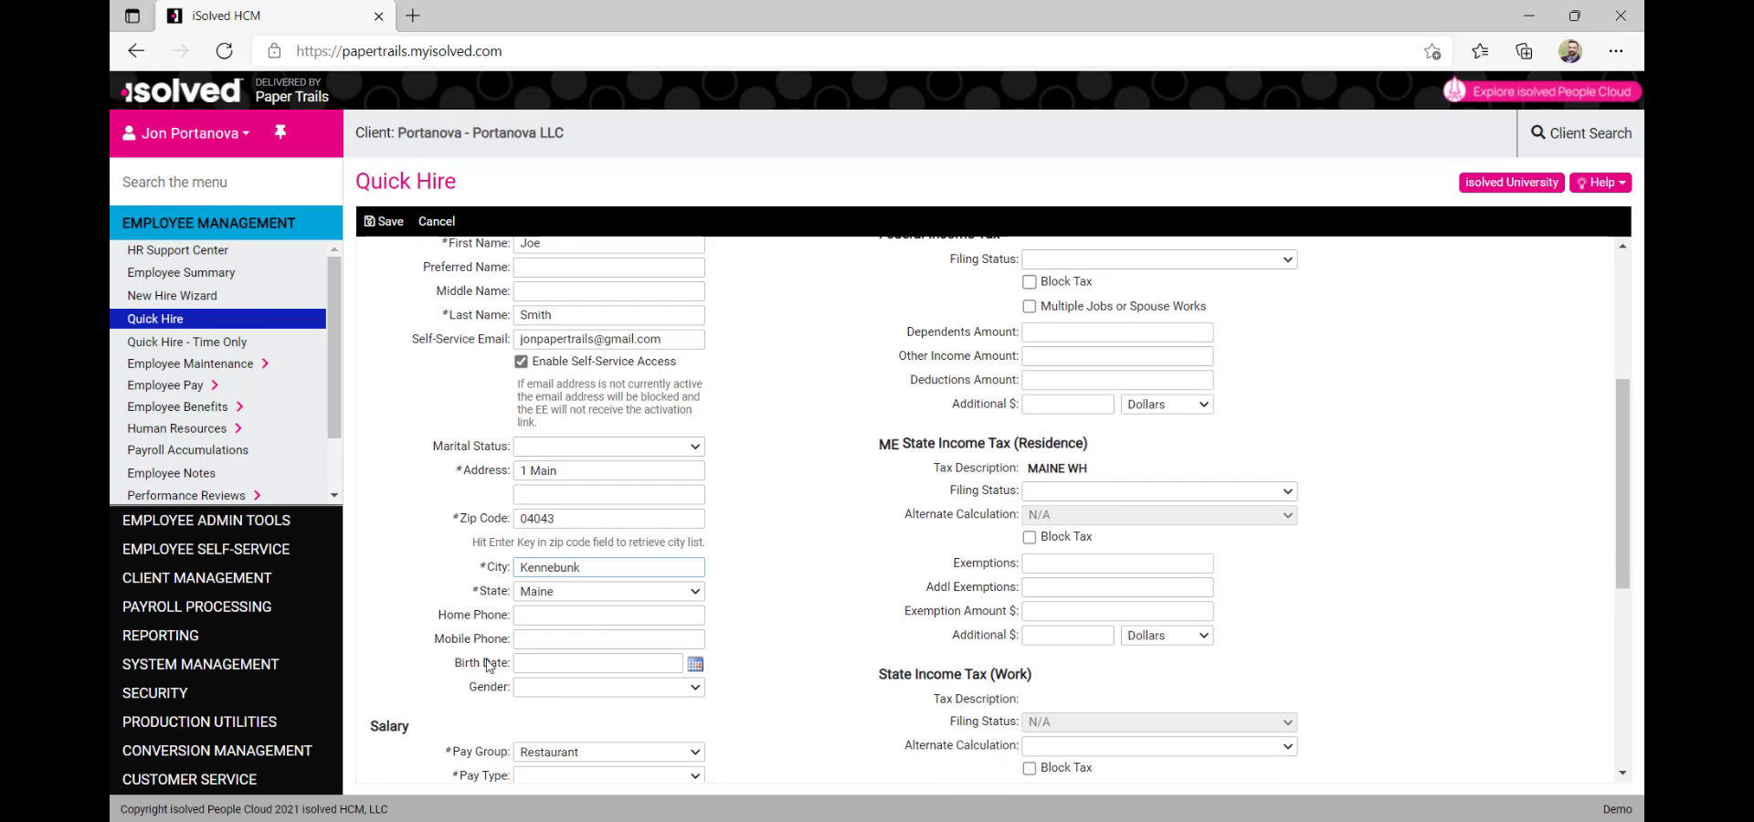
scroll(551, 661, down, 1)
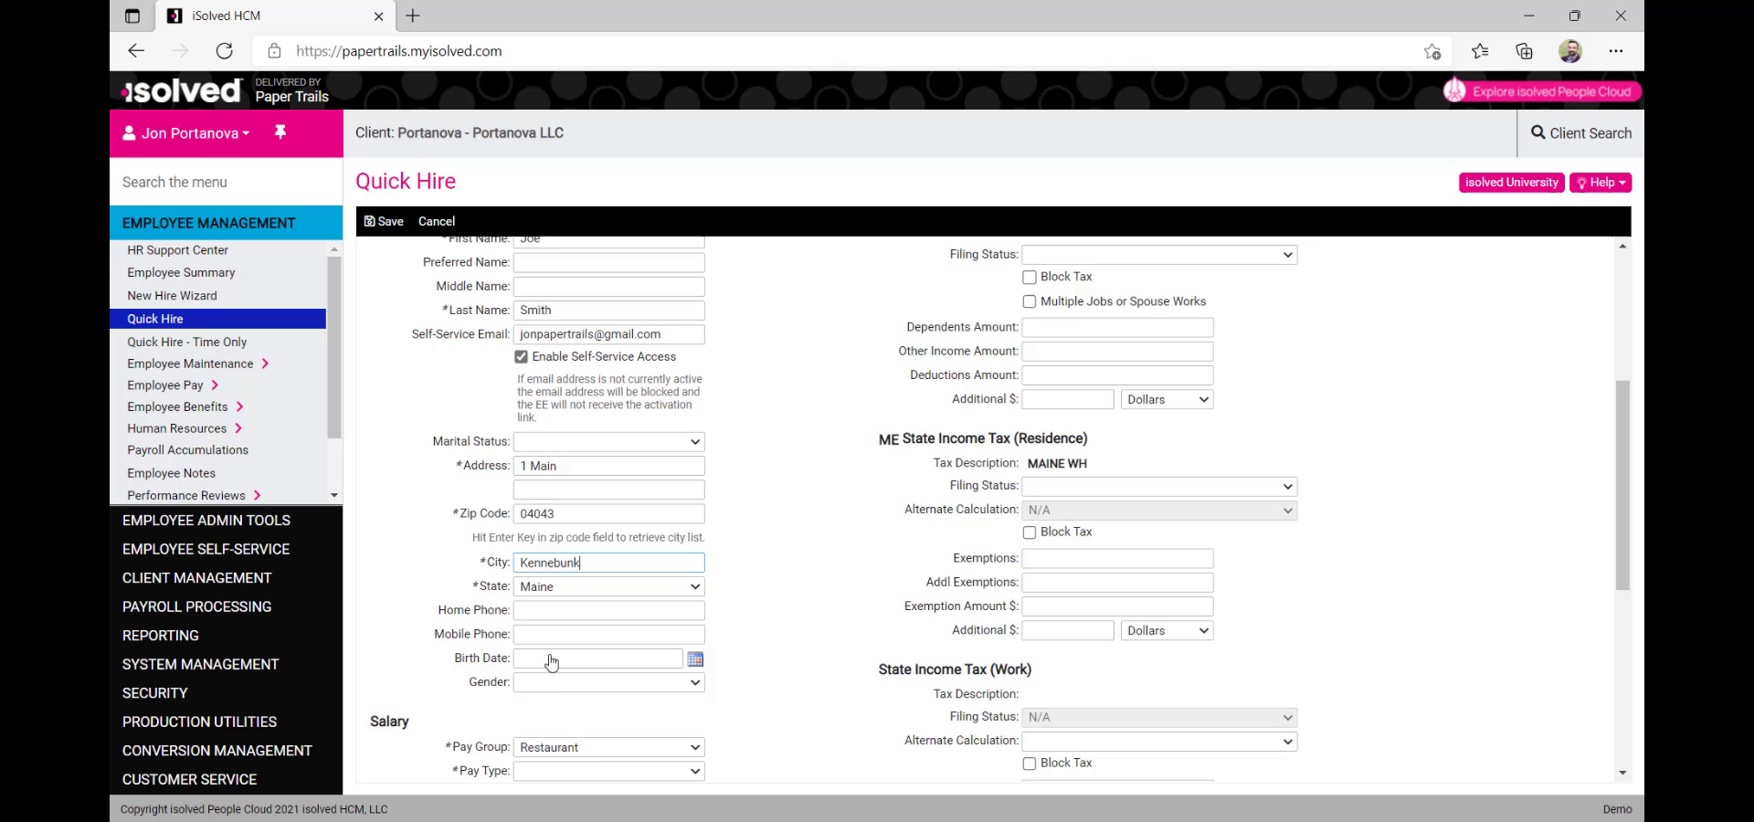
scroll(553, 640, down, 1)
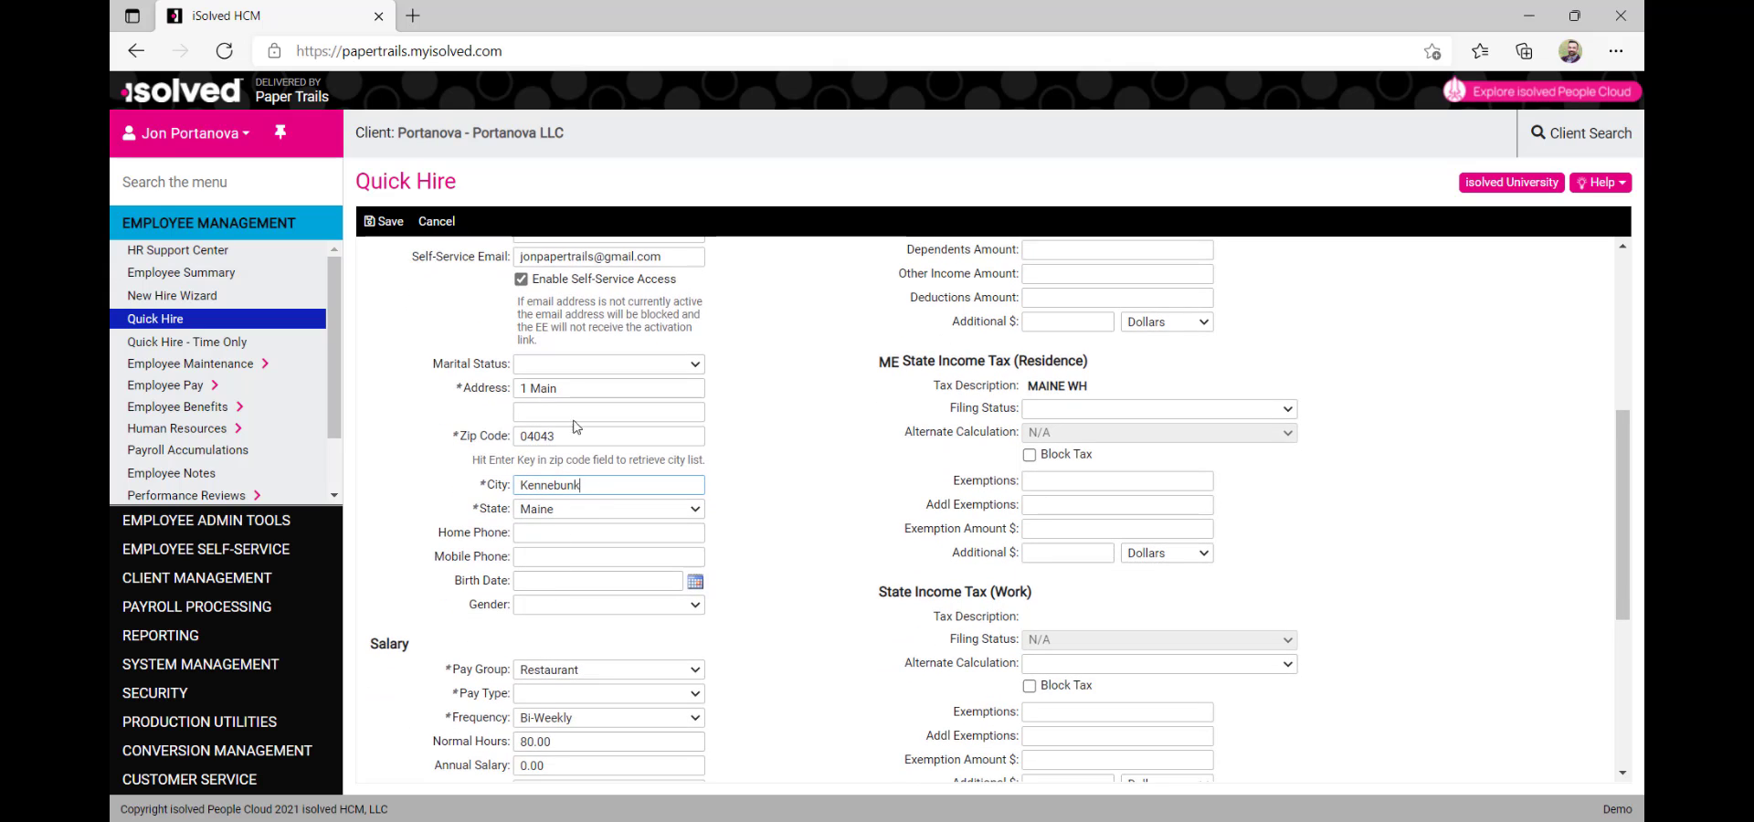
scroll(559, 388, down, 3)
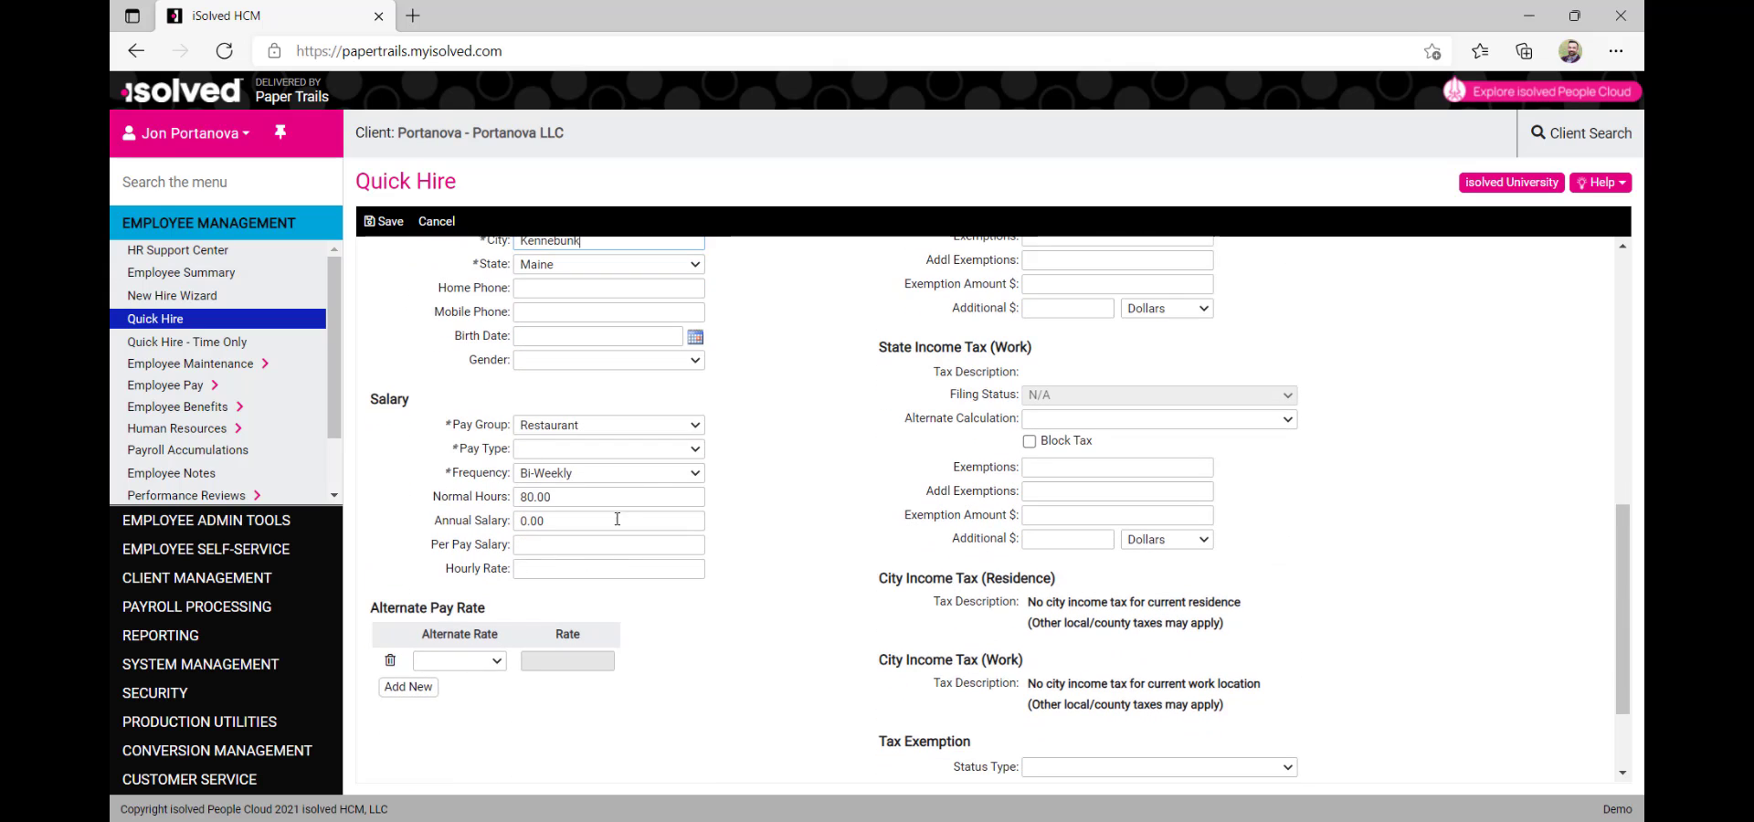
Step: Keep the Restaurant pay group, choose Salary pay type, and enter 50000.00 per pay
click(664, 455)
click(666, 451)
click(665, 430)
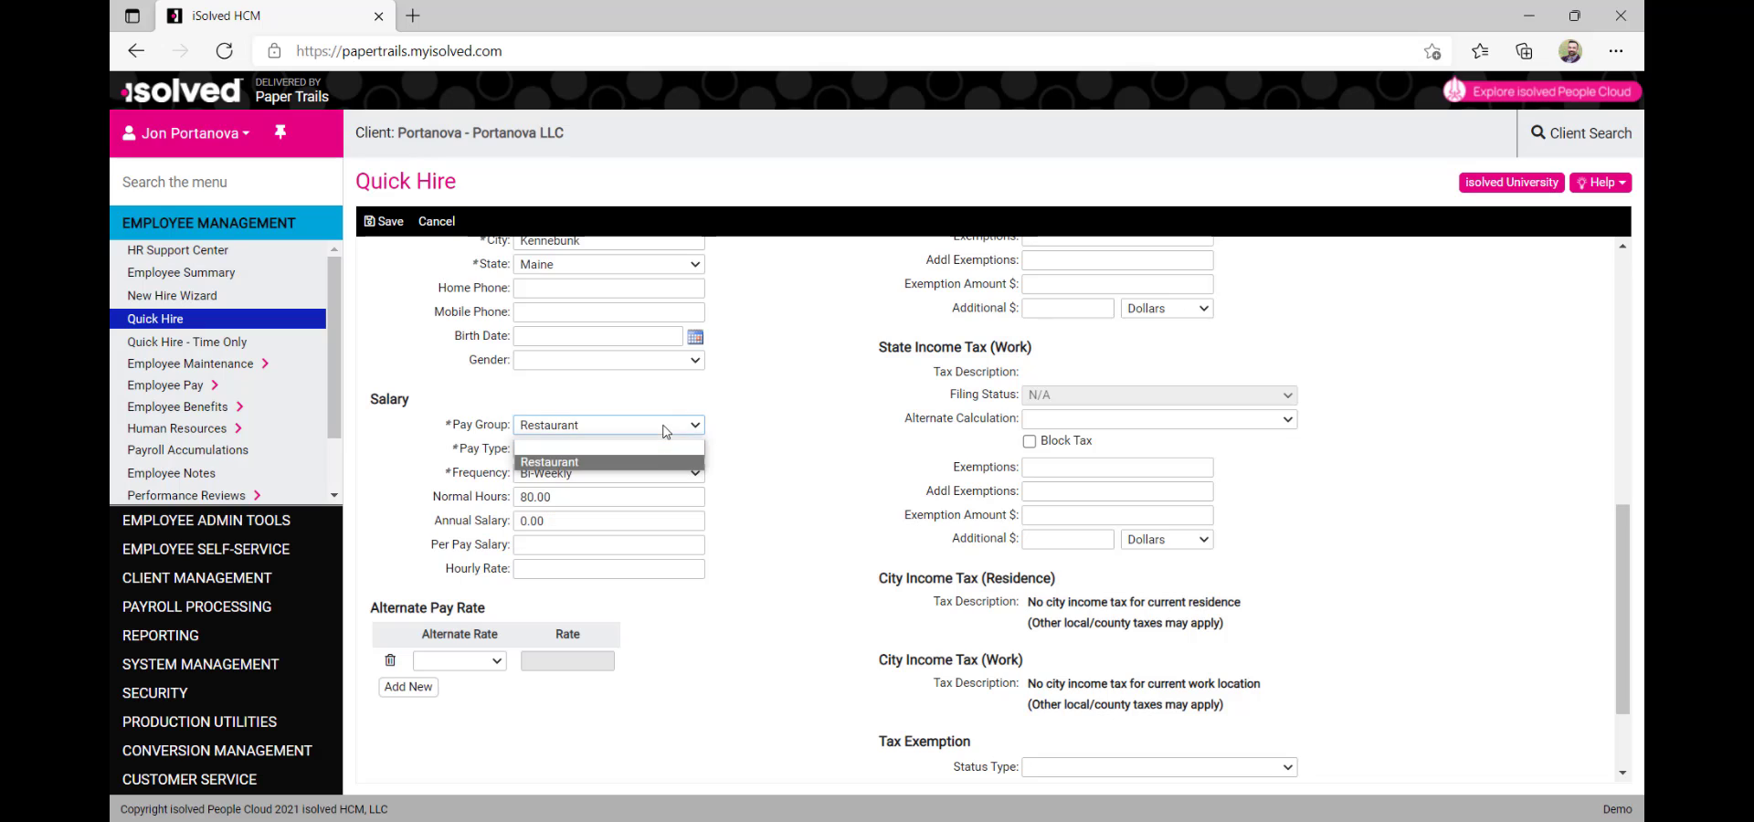
click(662, 436)
click(664, 450)
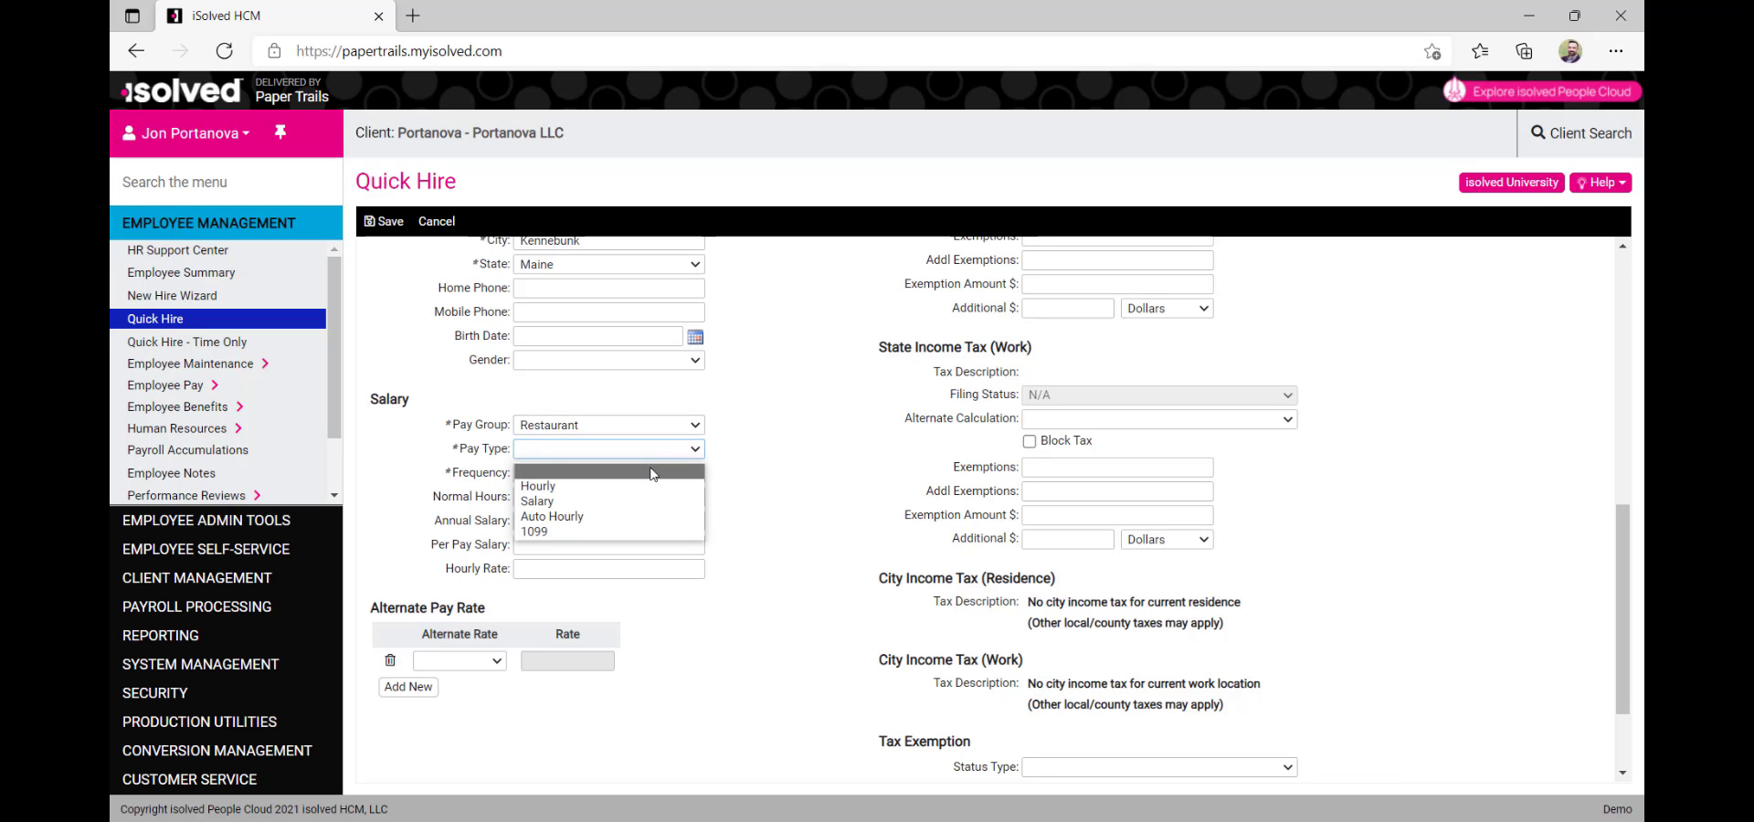
click(591, 503)
click(559, 543)
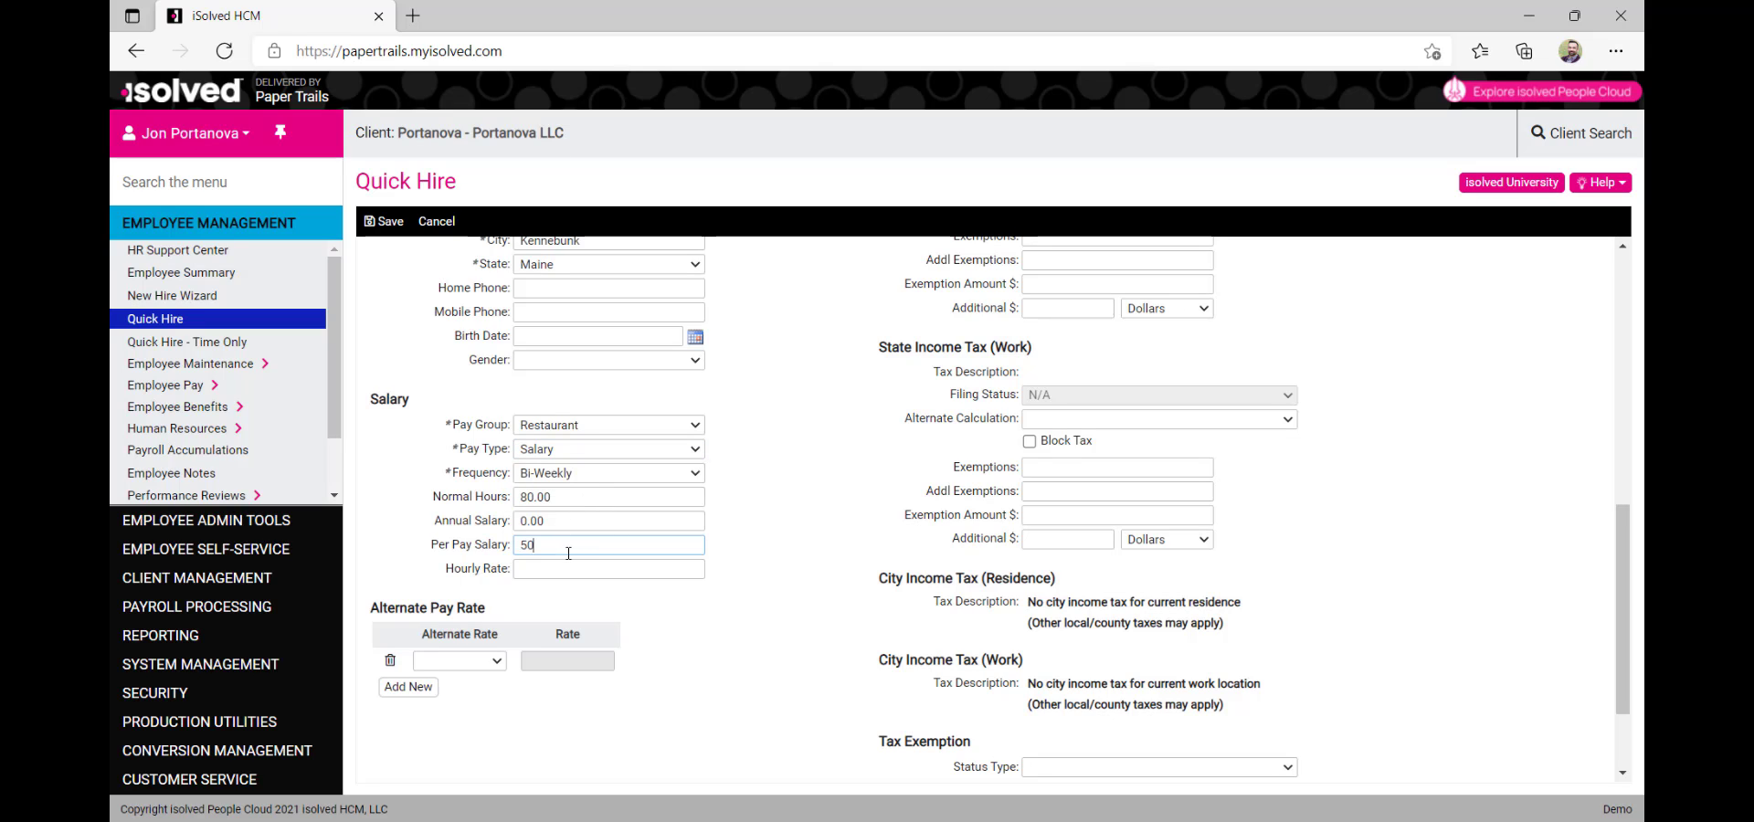
text(50000)
click(605, 603)
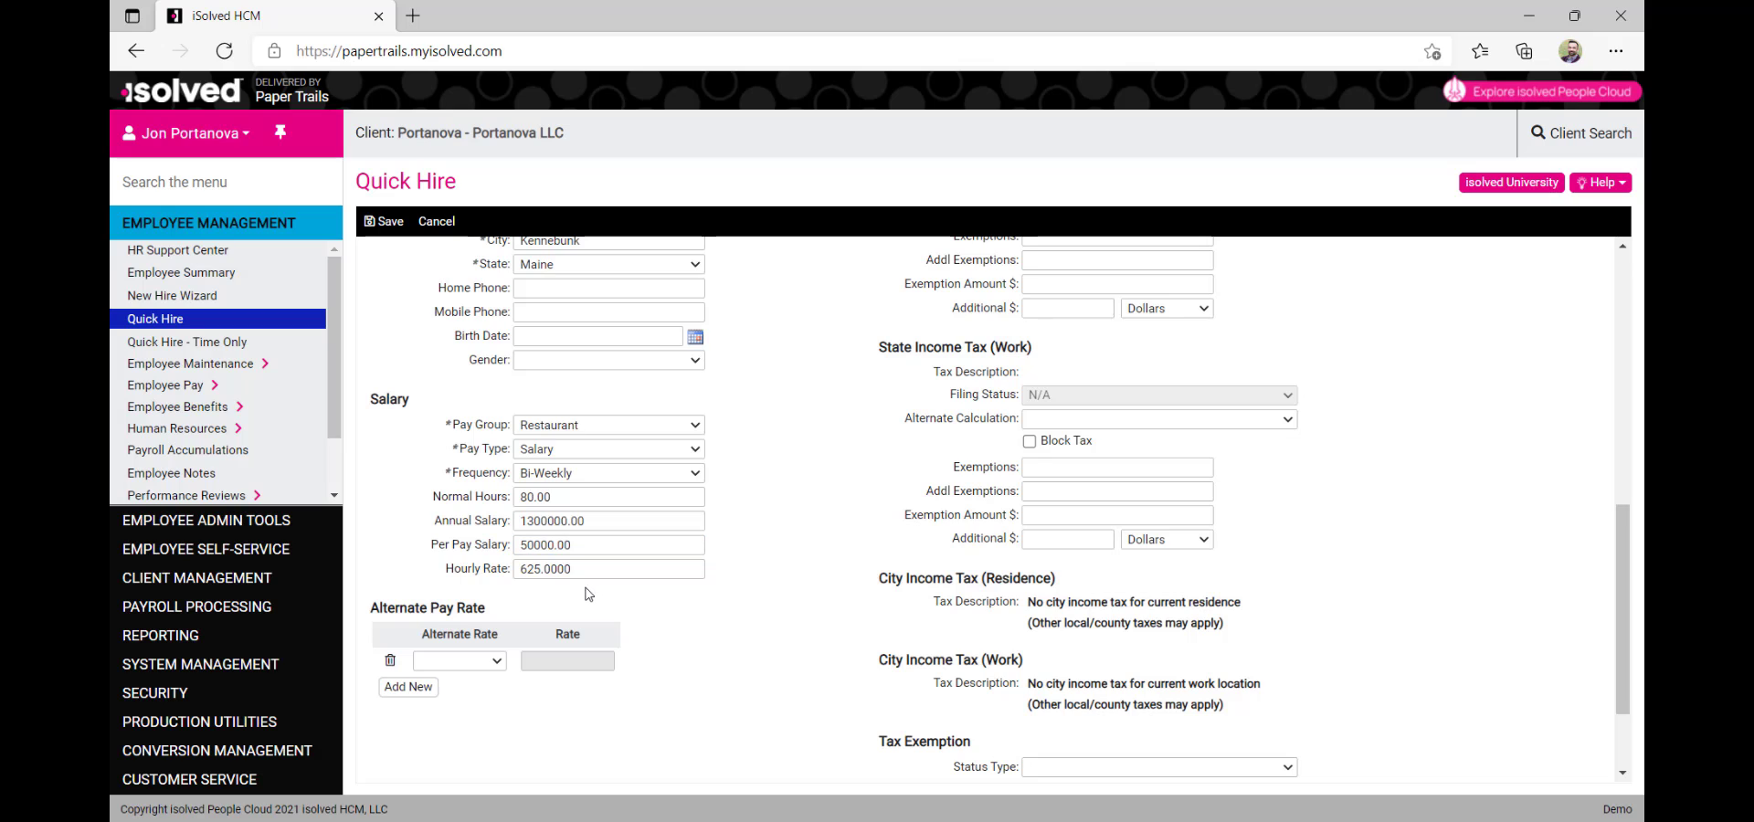
scroll(590, 596, down, 1)
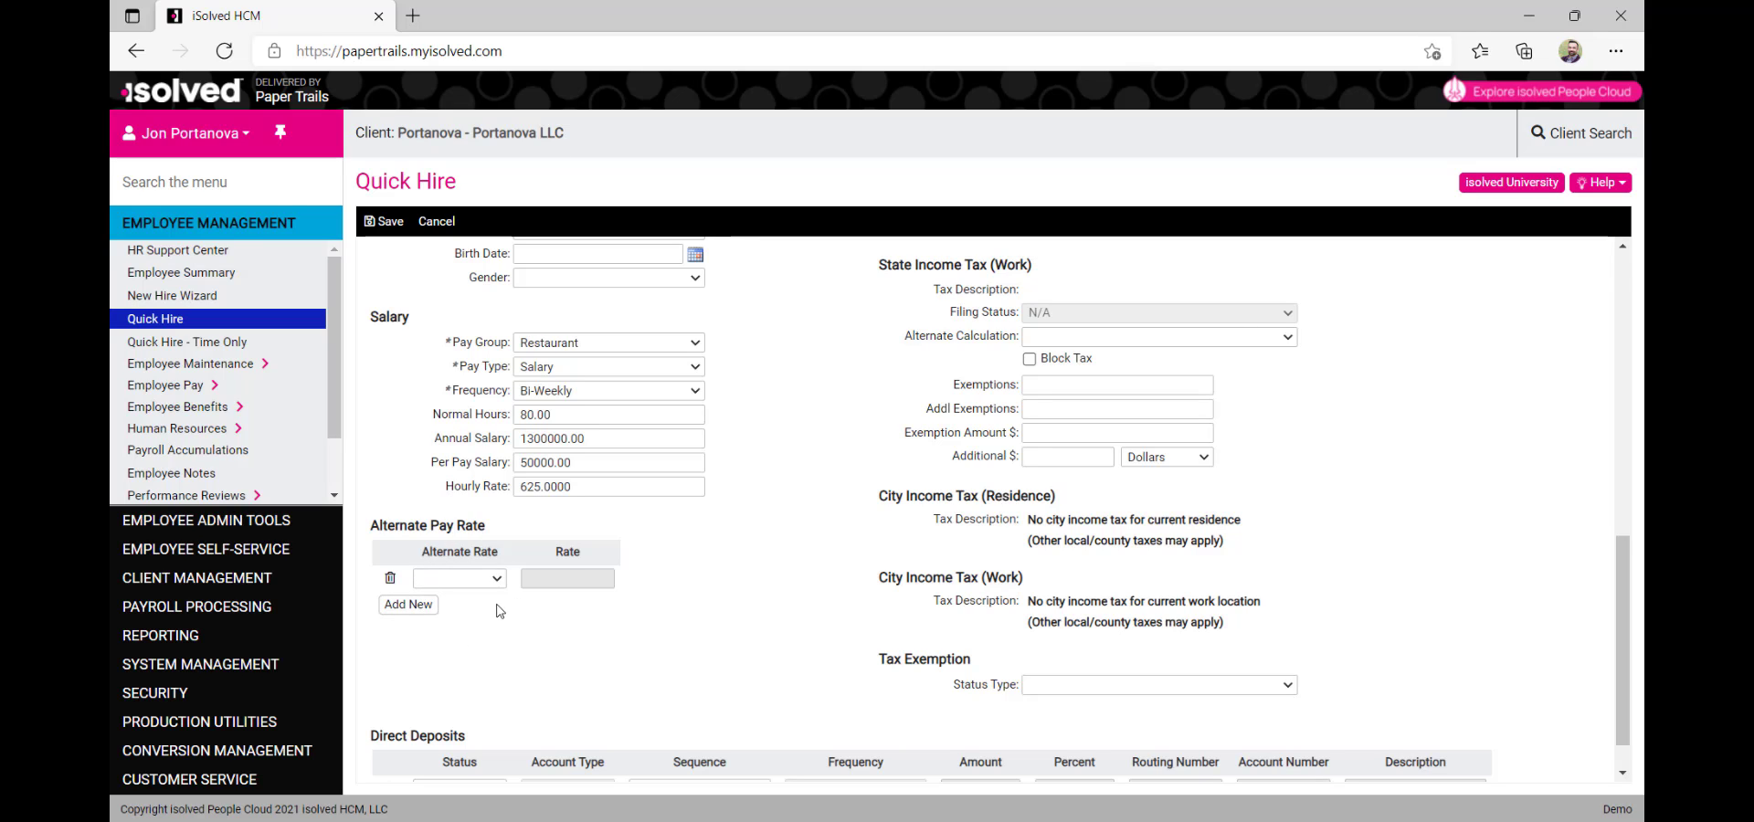
scroll(501, 611, up, 10)
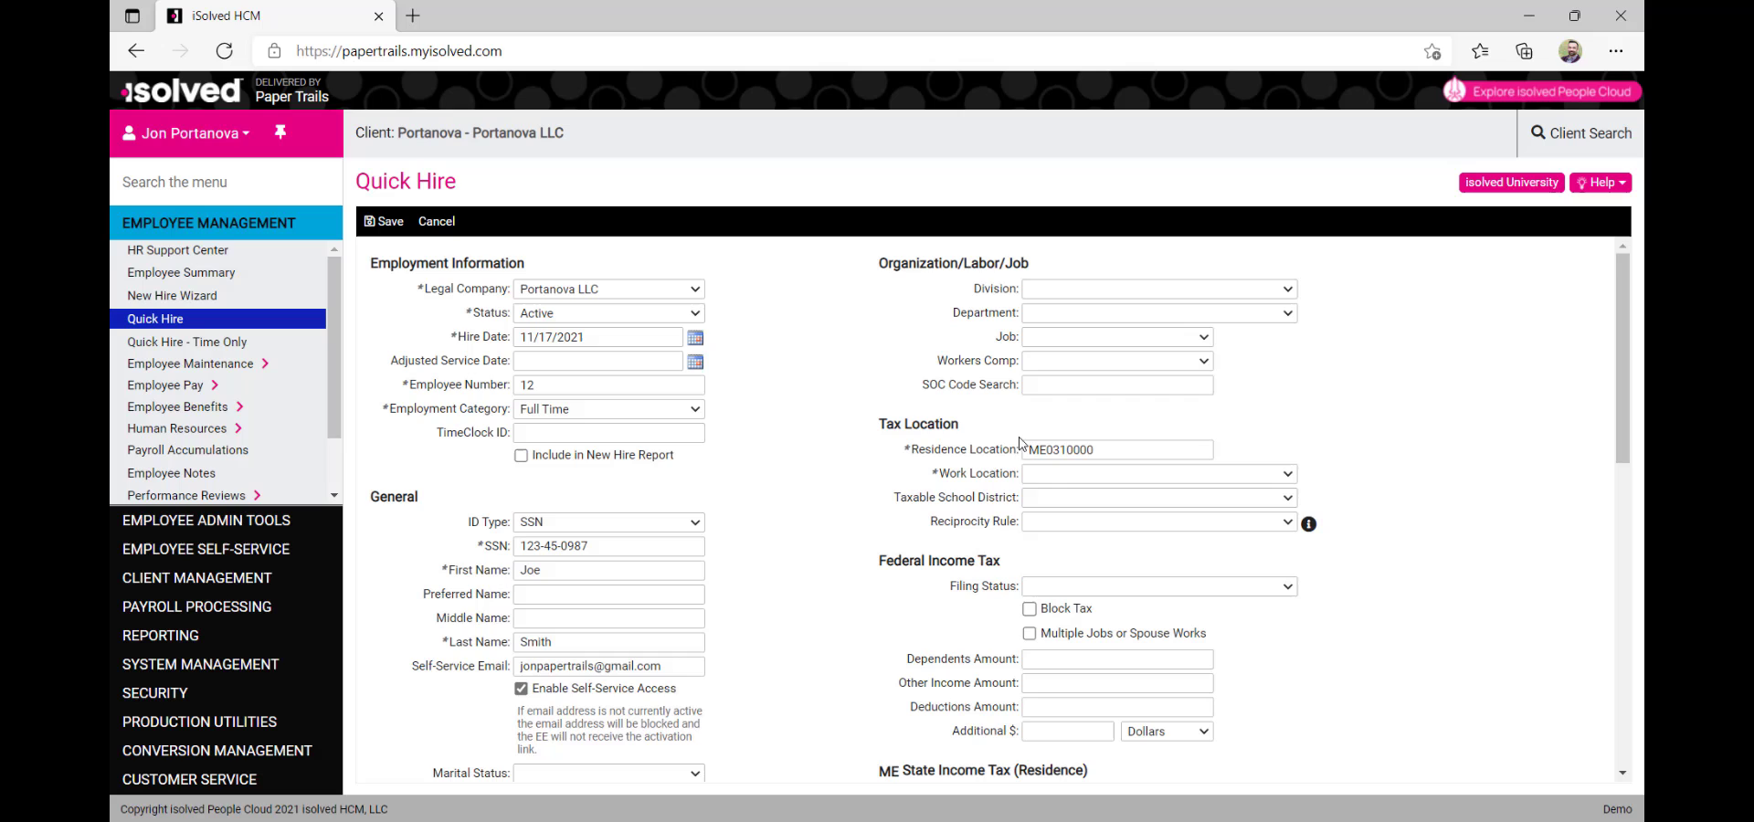
Step: Set the work location to Nantucket, MA
click(1033, 475)
click(1050, 510)
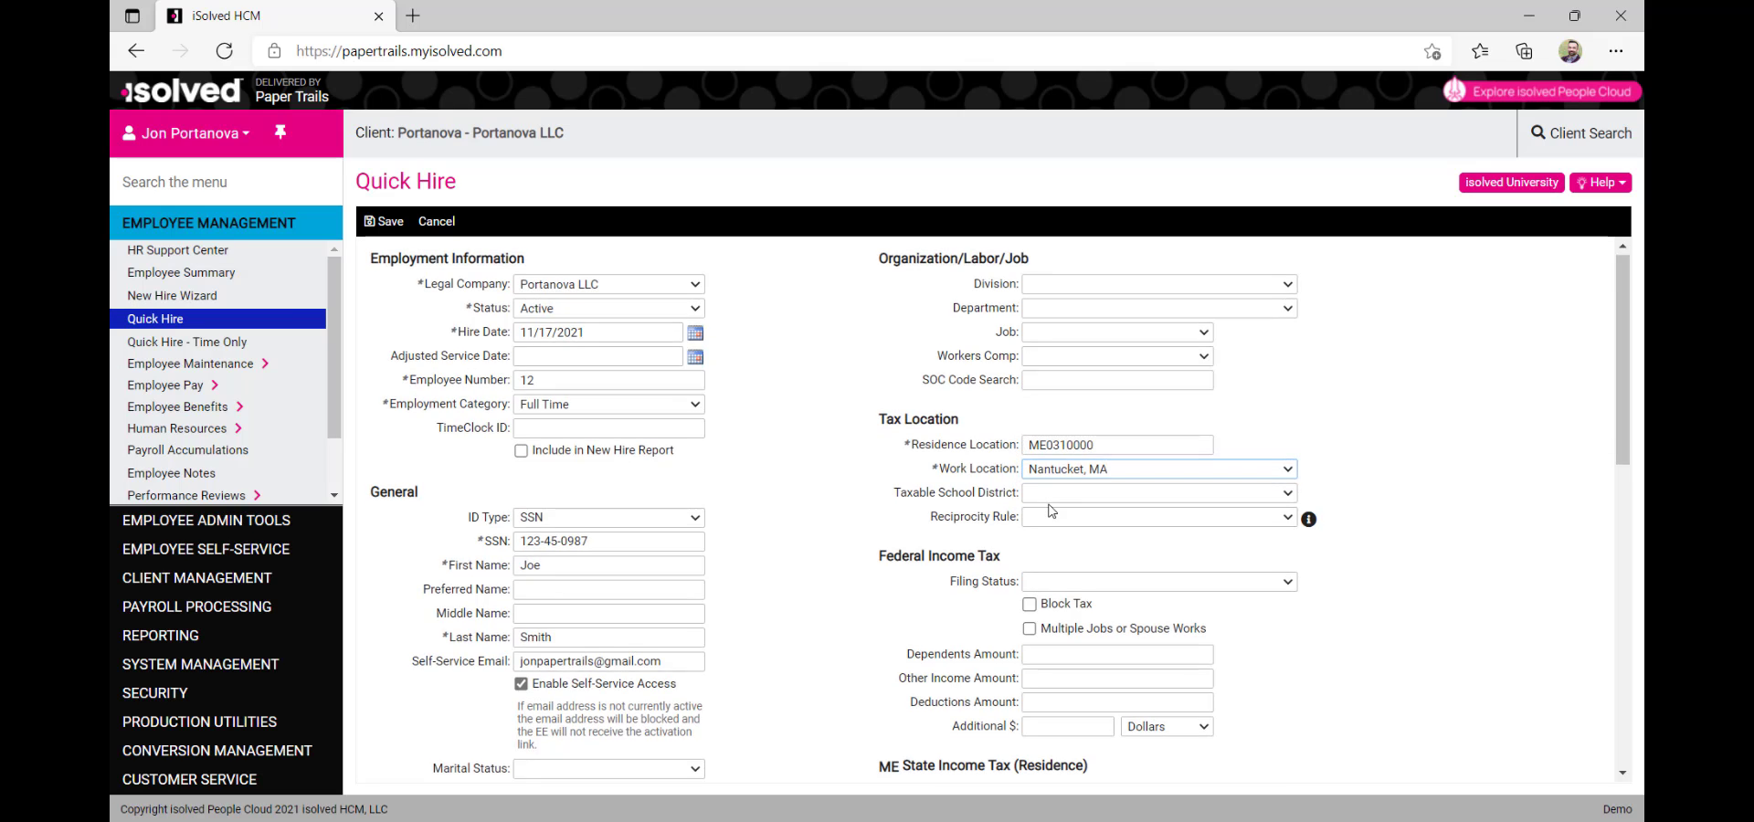
Step: Set federal filing status to Head of Household with dependents 1 and deductions 100
scroll(1060, 530, down, 2)
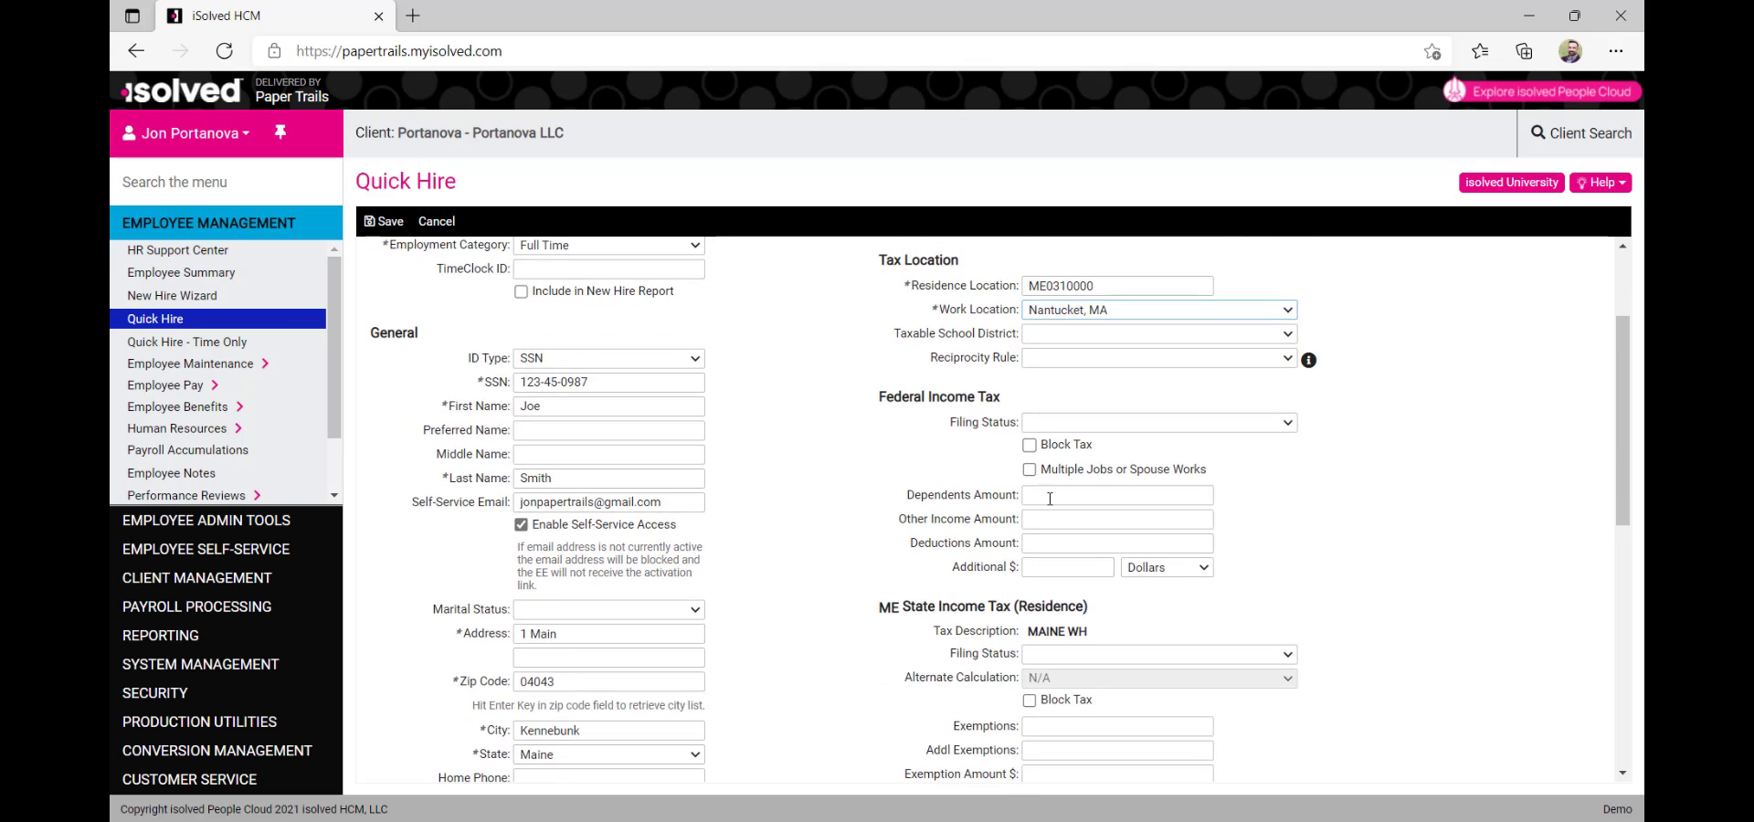
click(1149, 428)
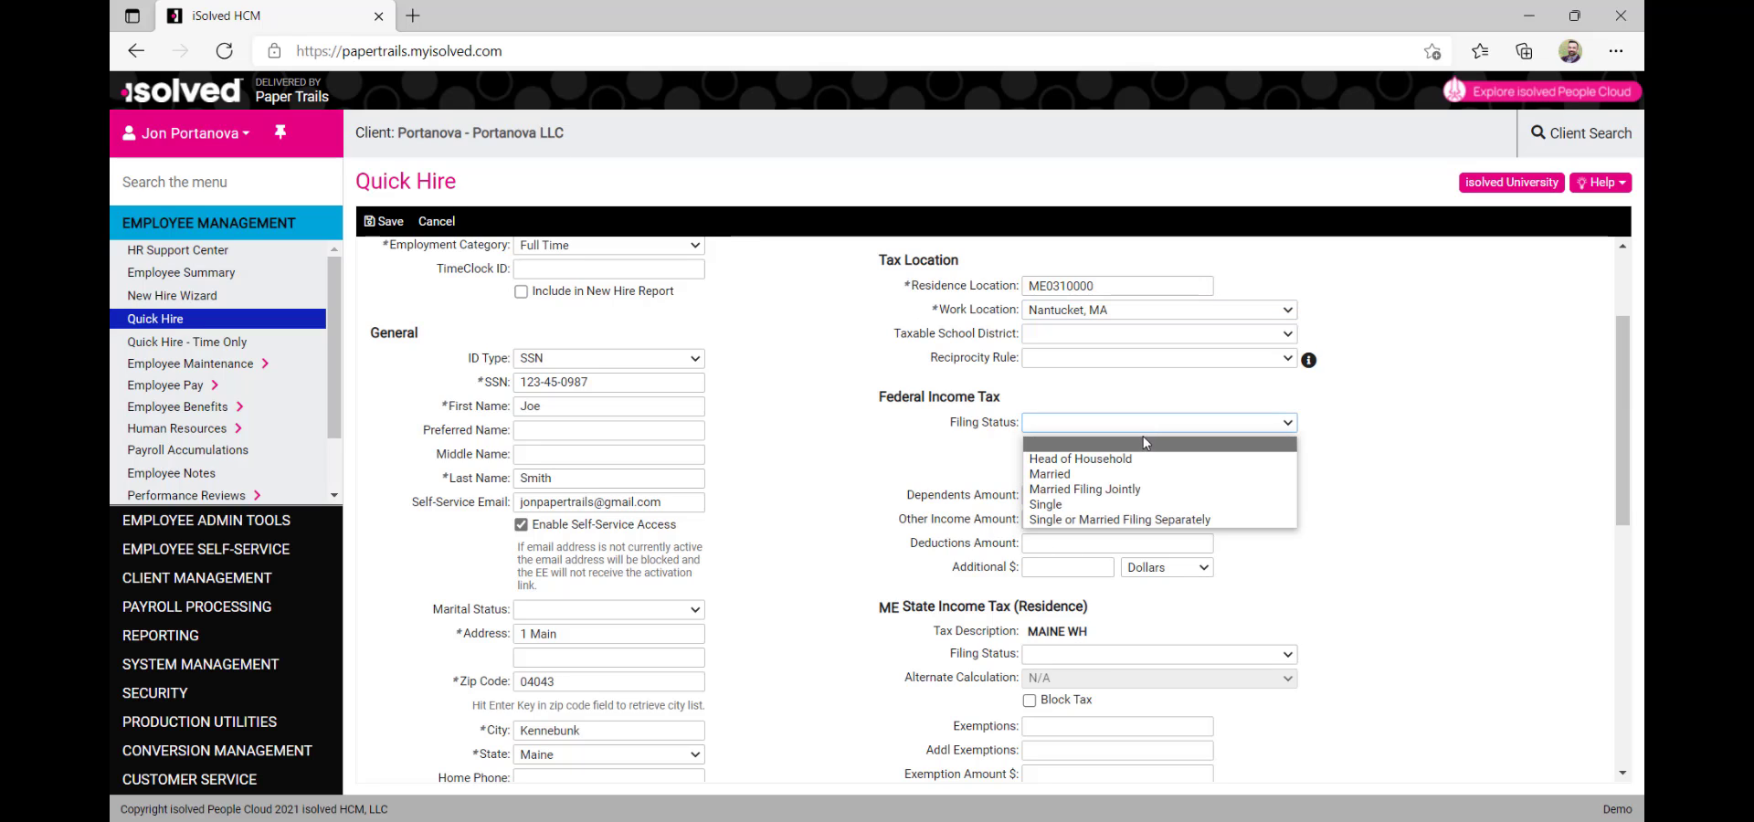
click(1136, 465)
click(1093, 495)
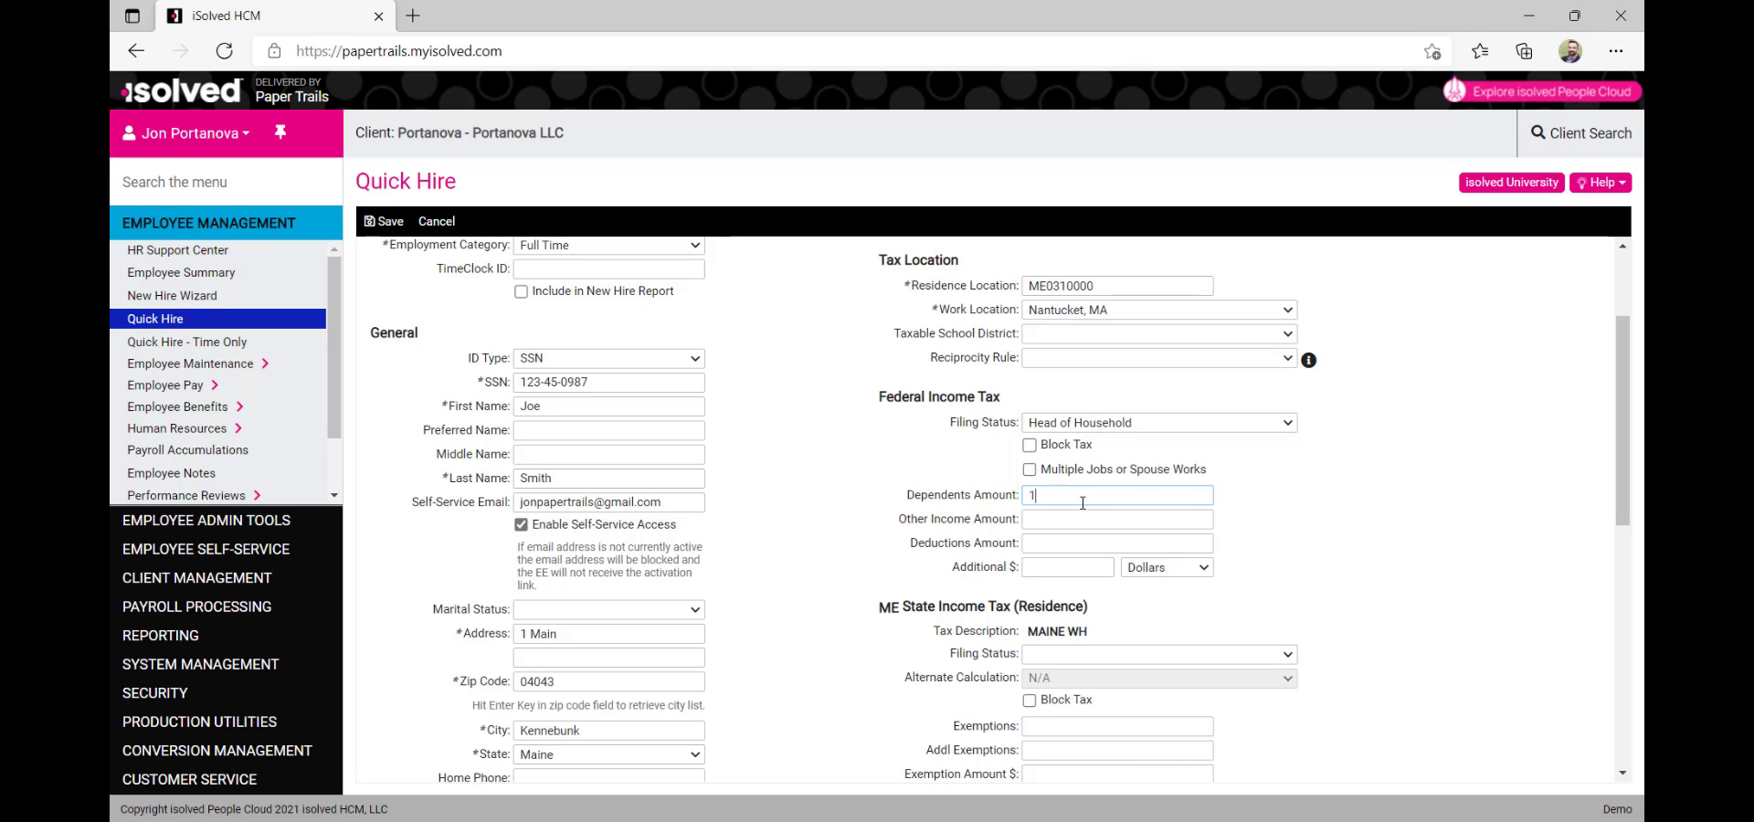
click(1068, 543)
text(100)
click(1216, 596)
Step: Set Maine filing status to ME - Single/Head of Household with 1 exemption
scroll(1212, 600, down, 1)
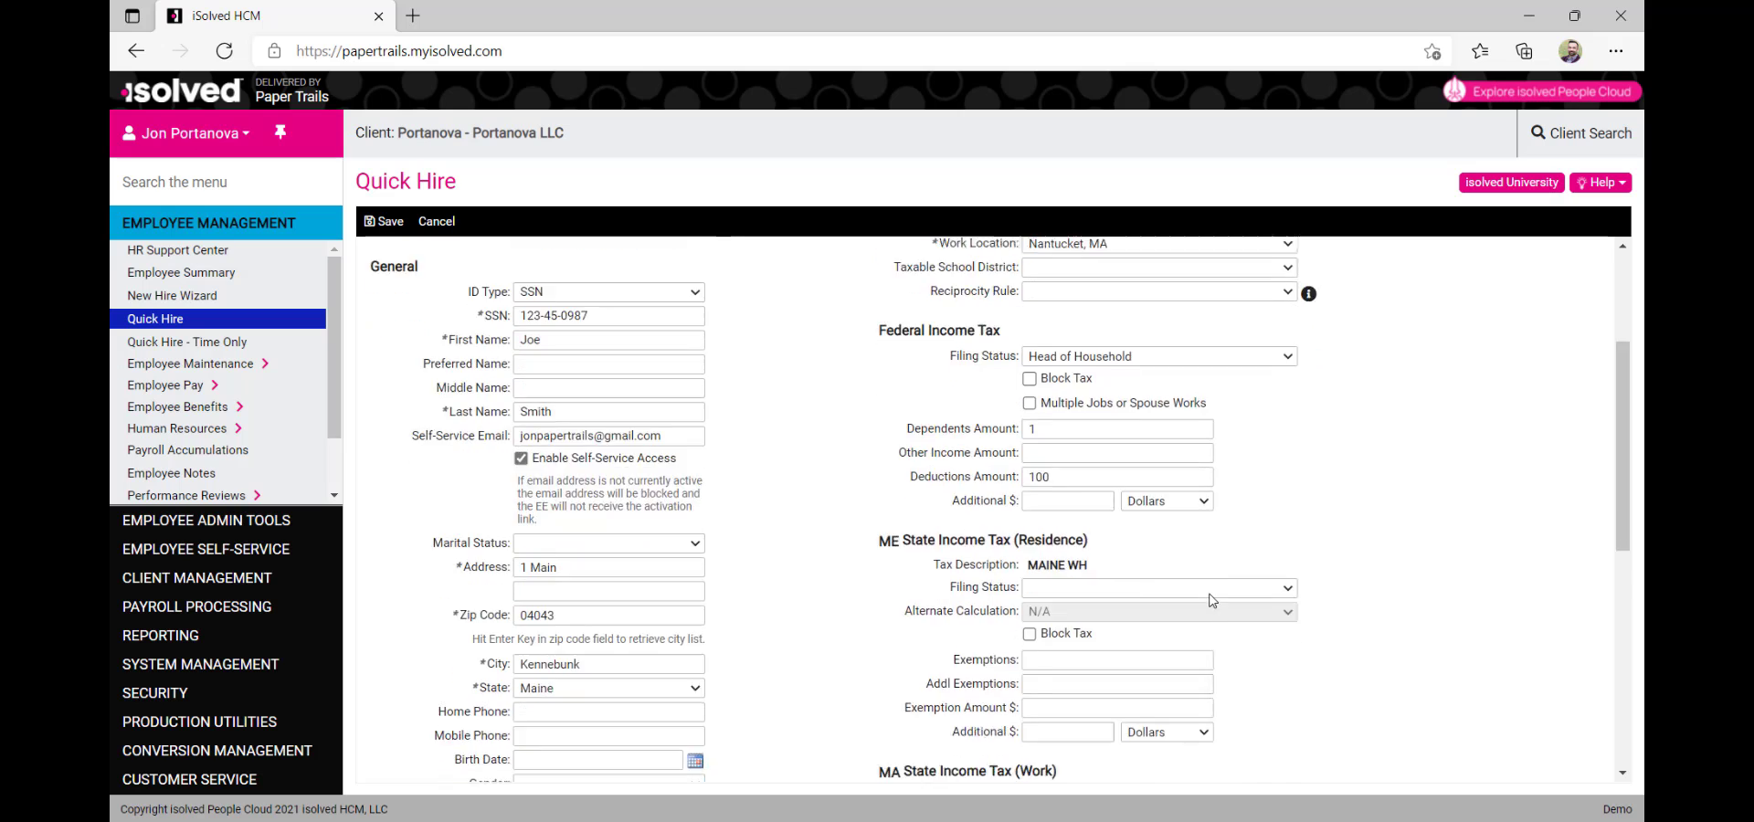
scroll(1212, 600, down, 1)
click(1140, 504)
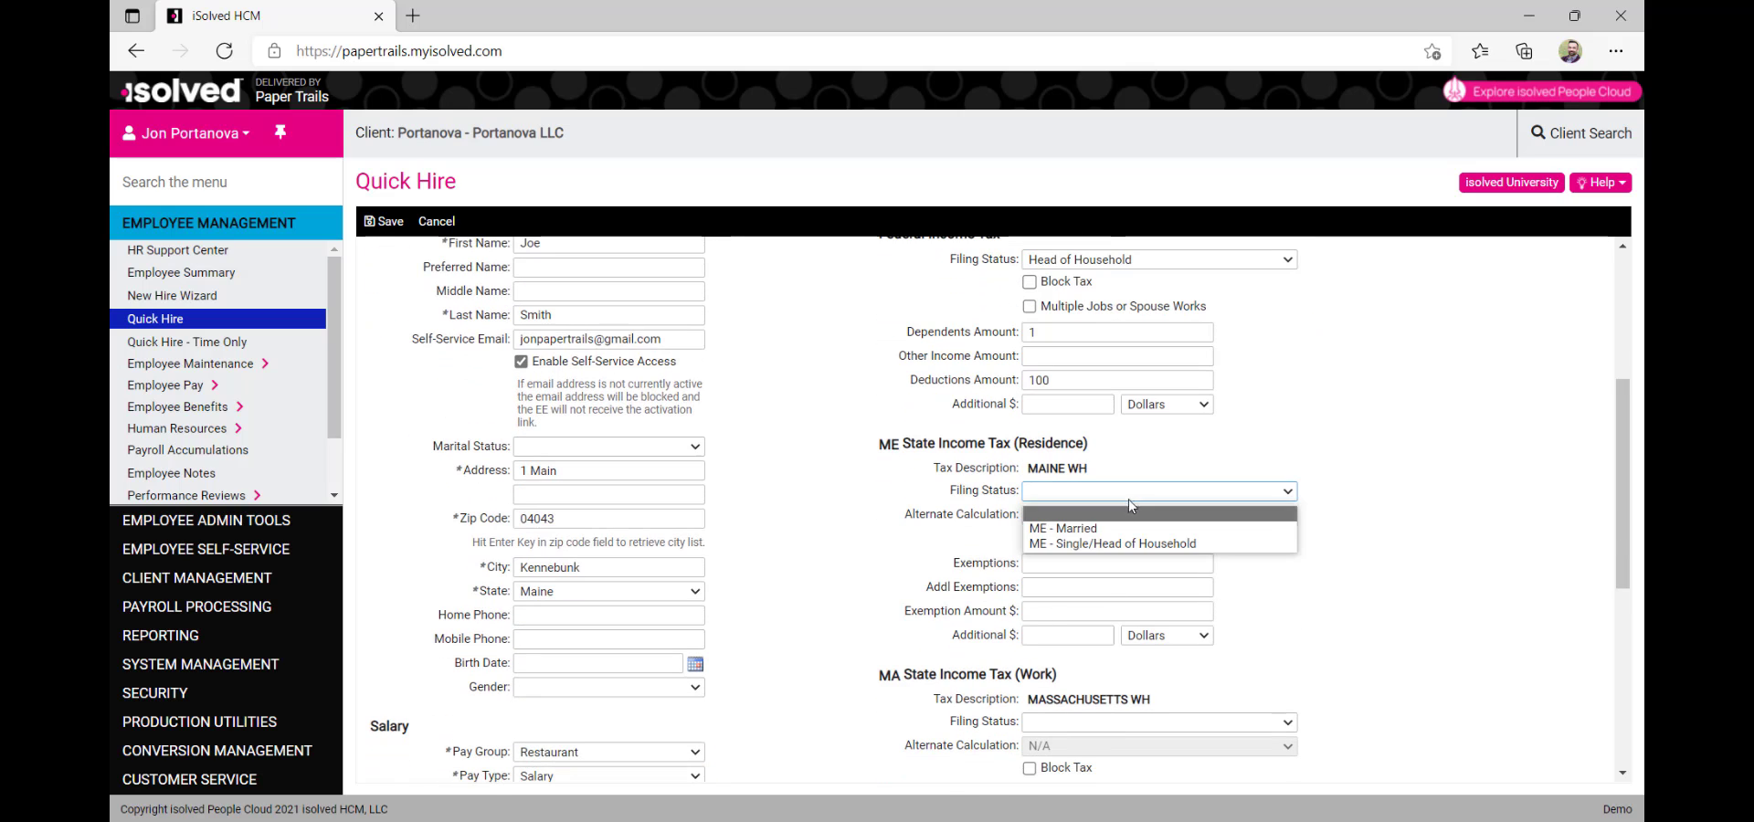
click(1116, 541)
click(1107, 559)
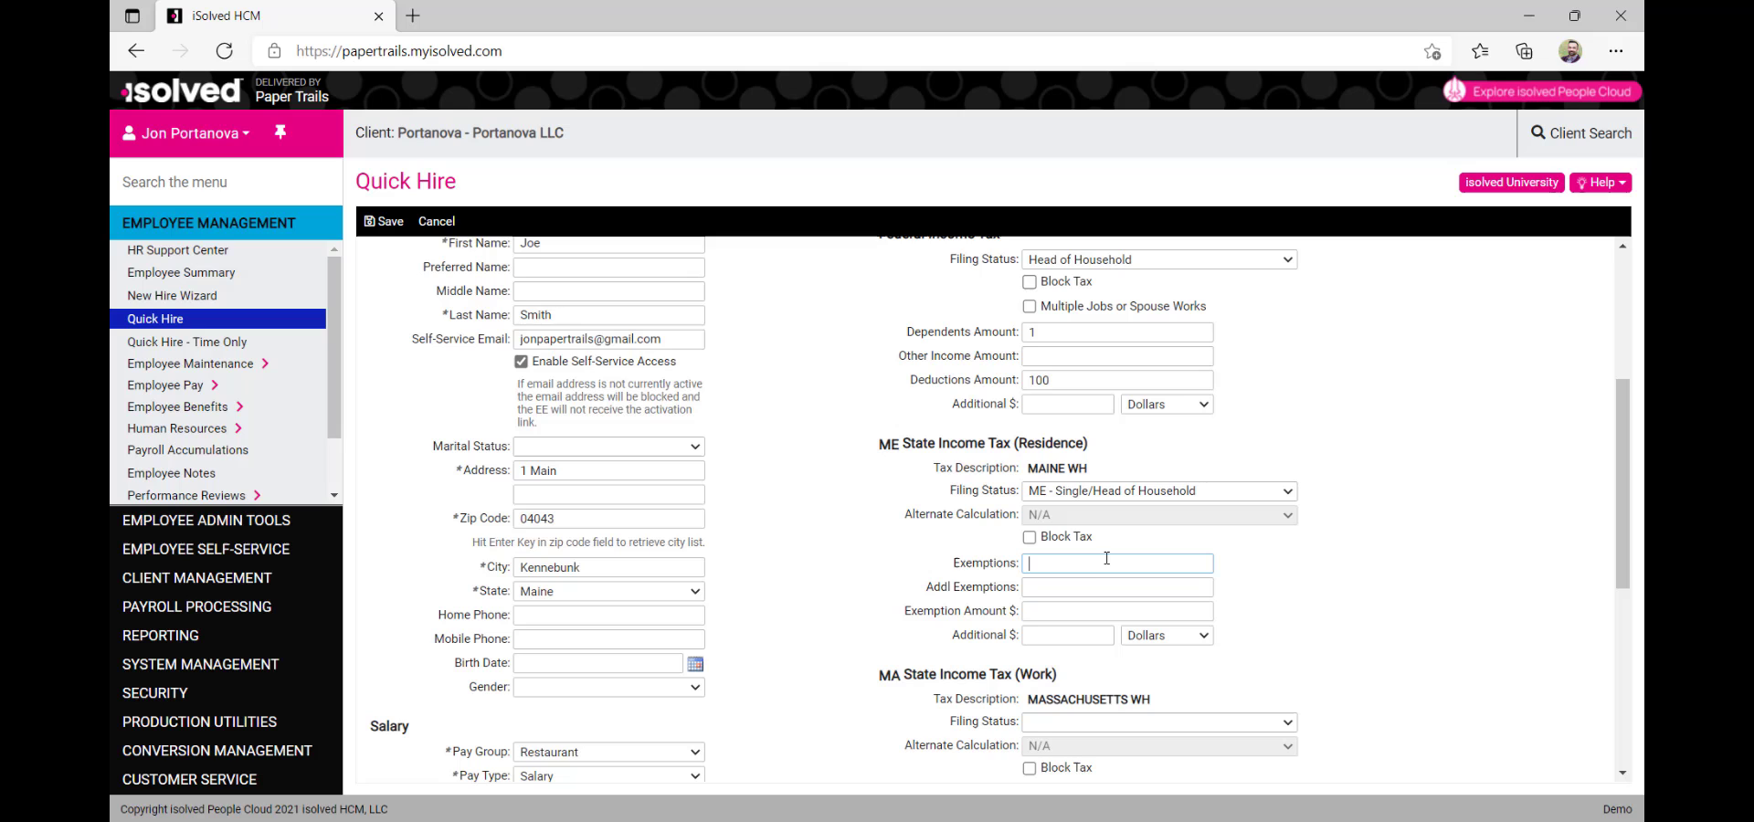
click(1097, 610)
Step: Enter the Maine exemption amount 100 and make the first deposit Active Checking
text(100)
scroll(1140, 658, down, 3)
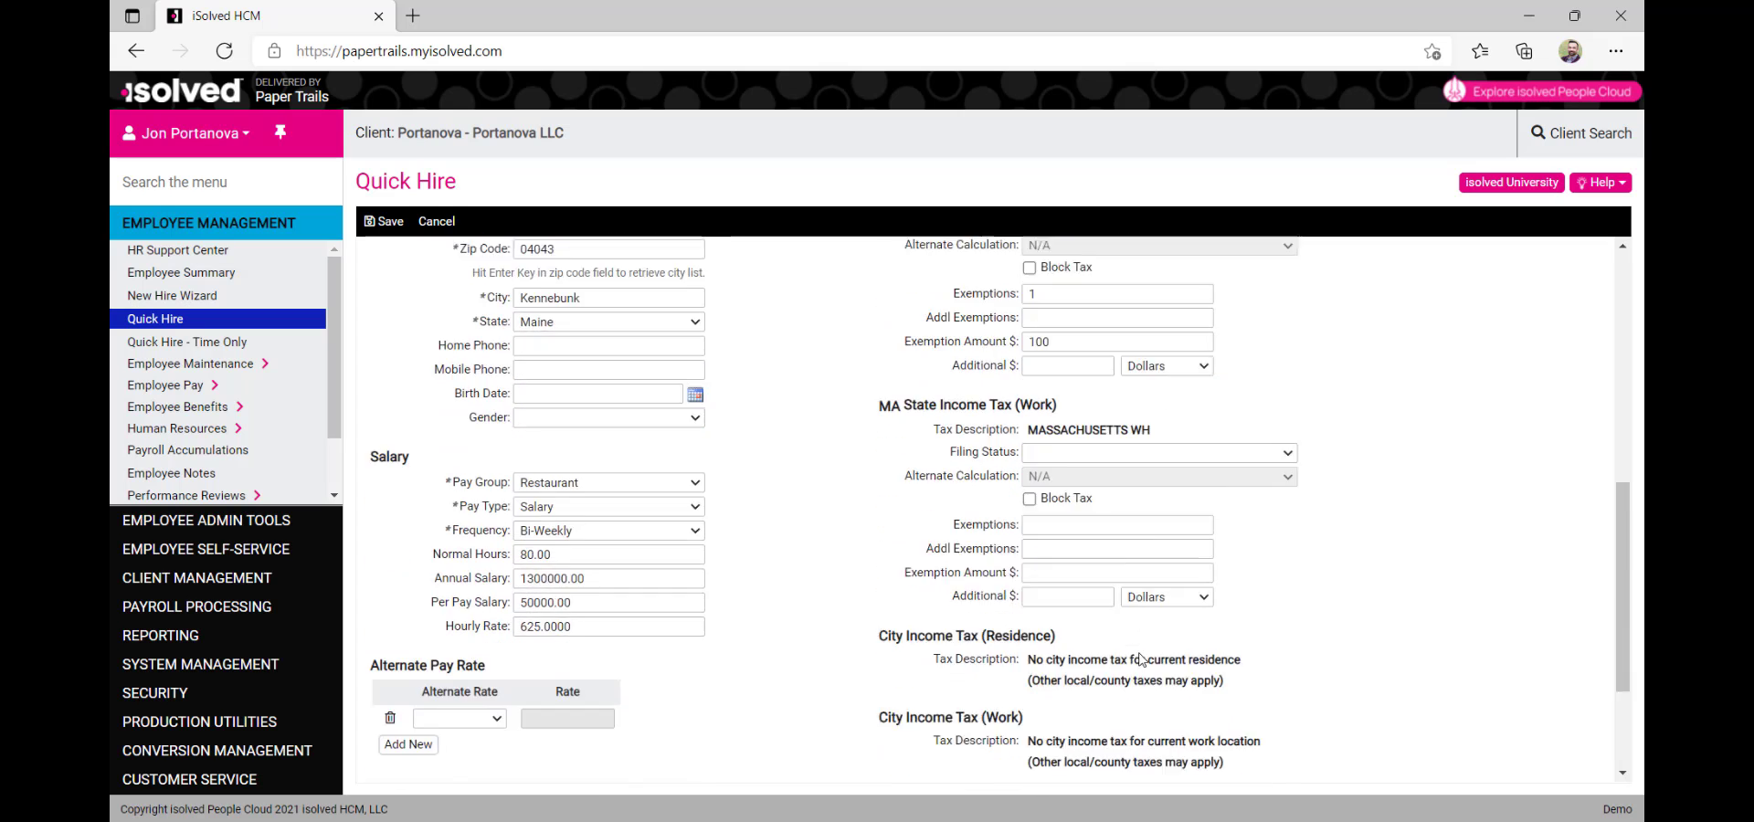
scroll(1140, 658, down, 2)
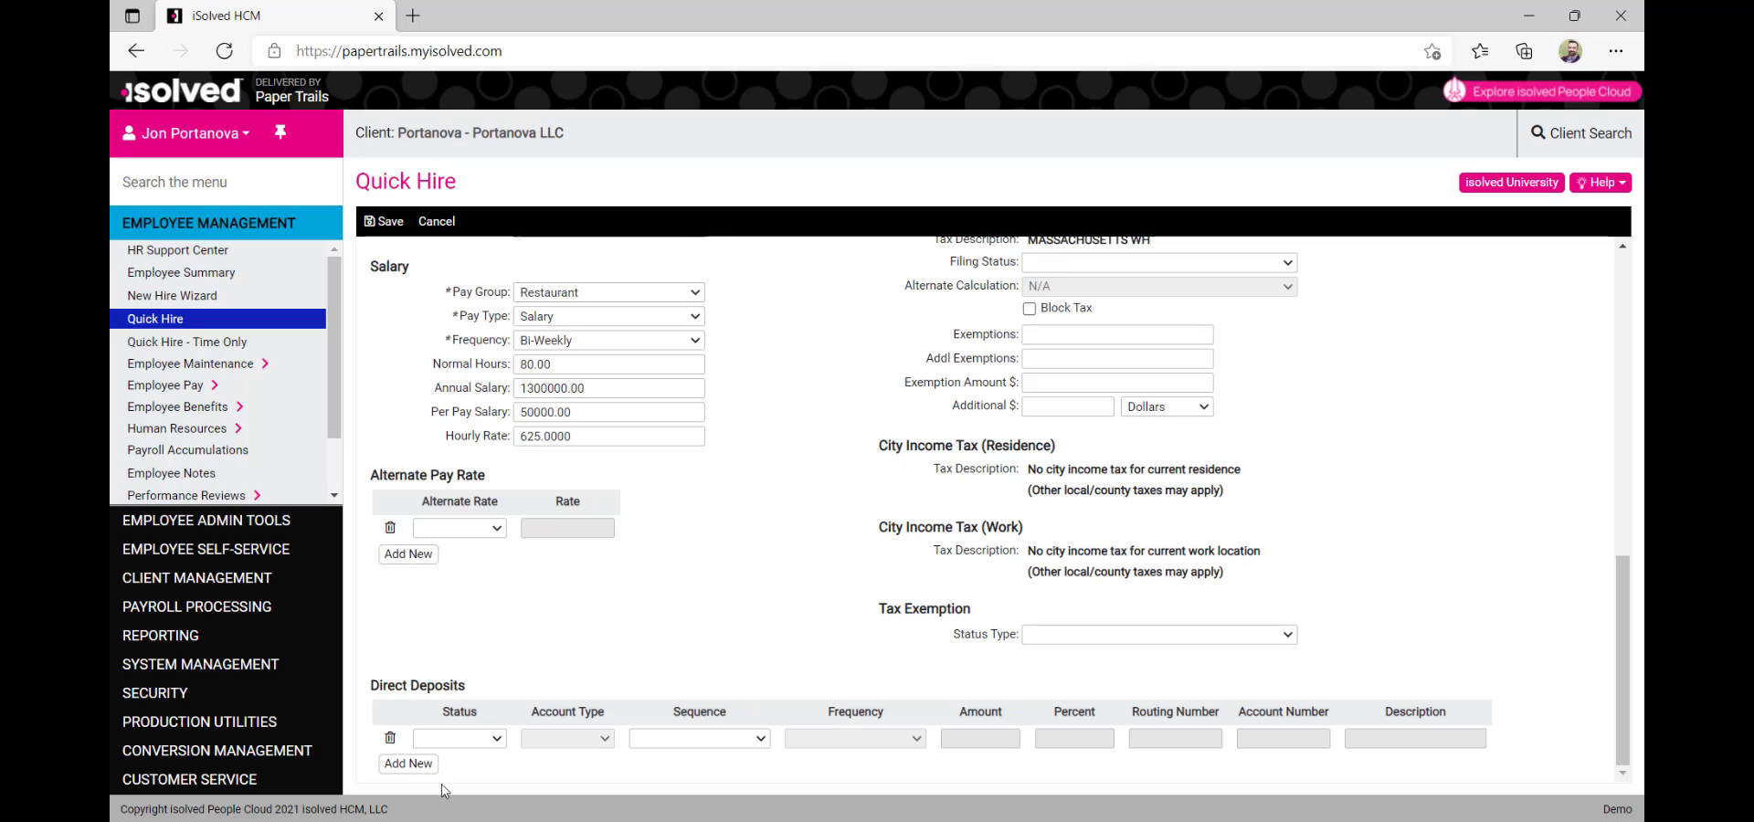
click(484, 740)
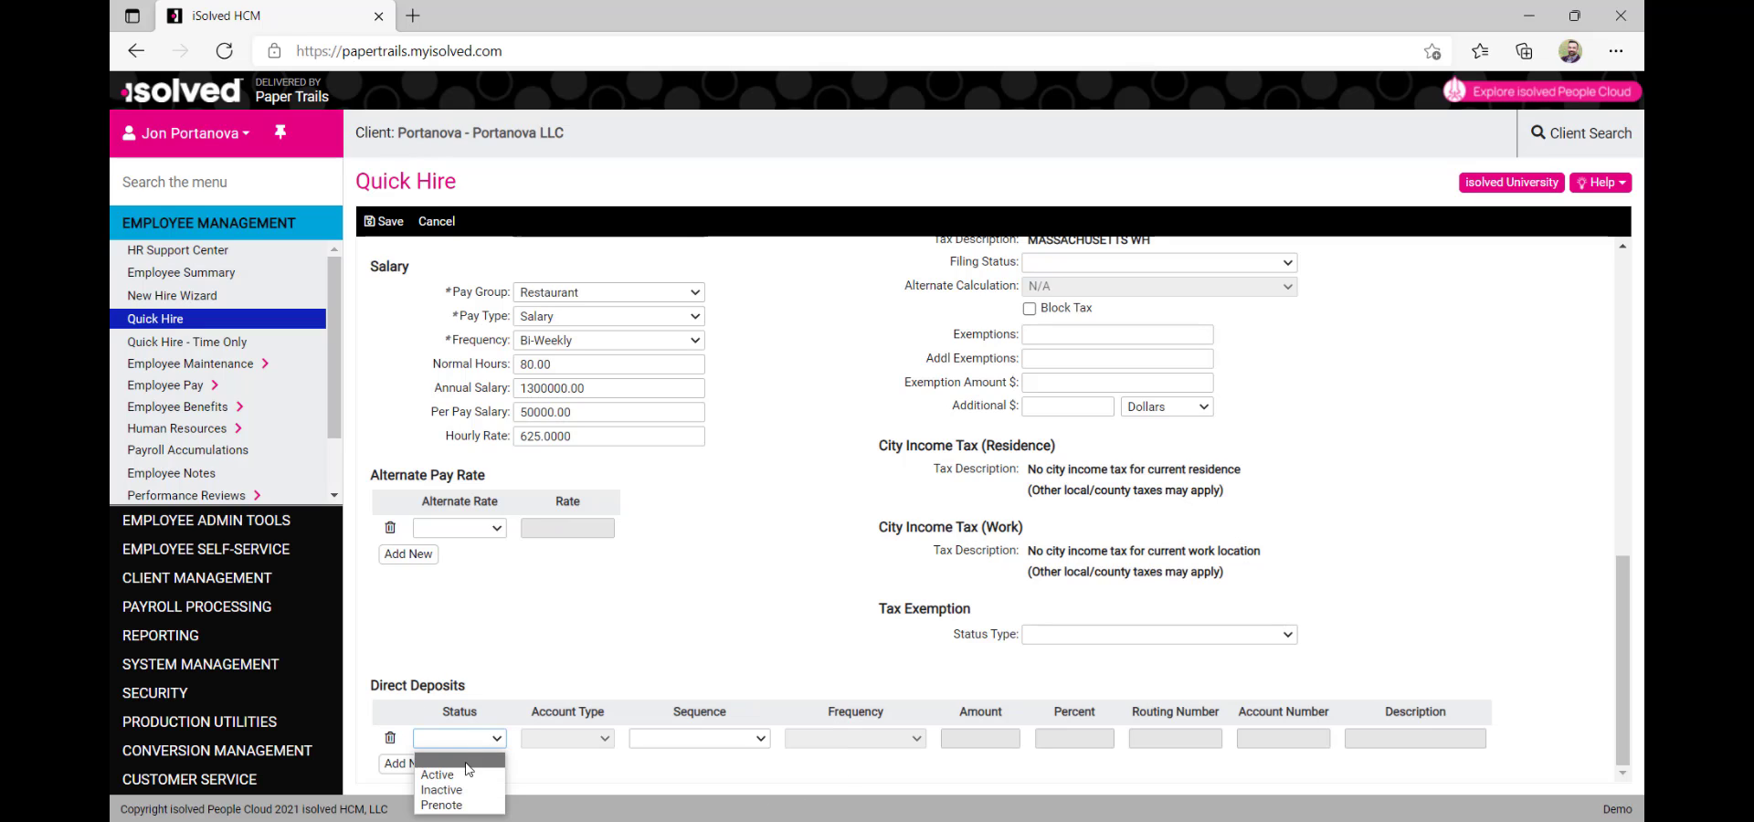
click(465, 775)
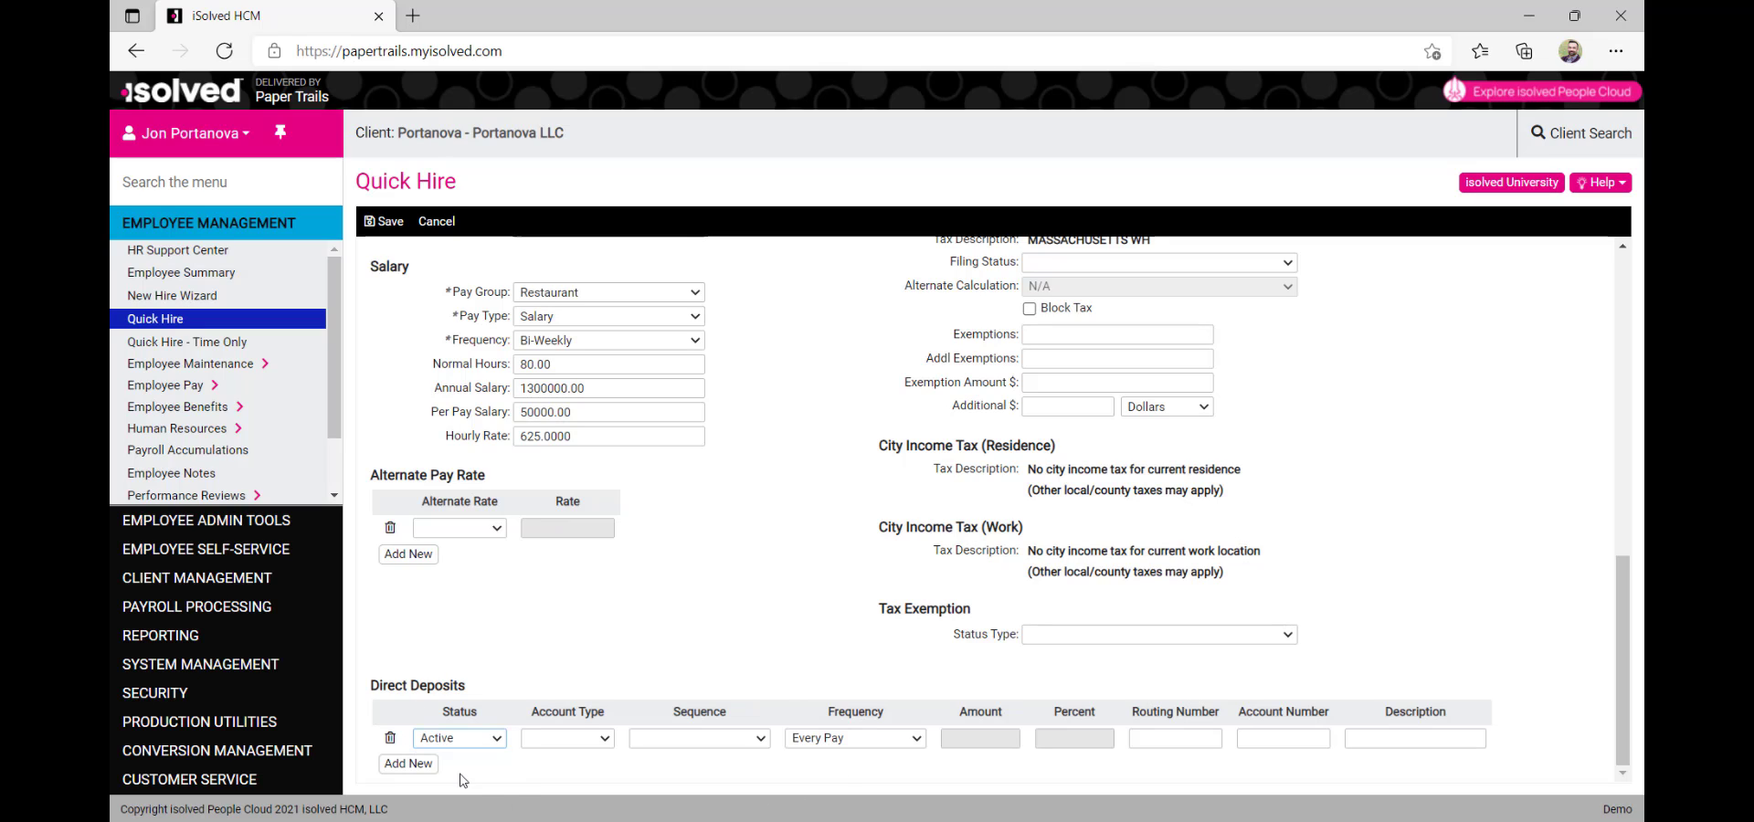
click(585, 742)
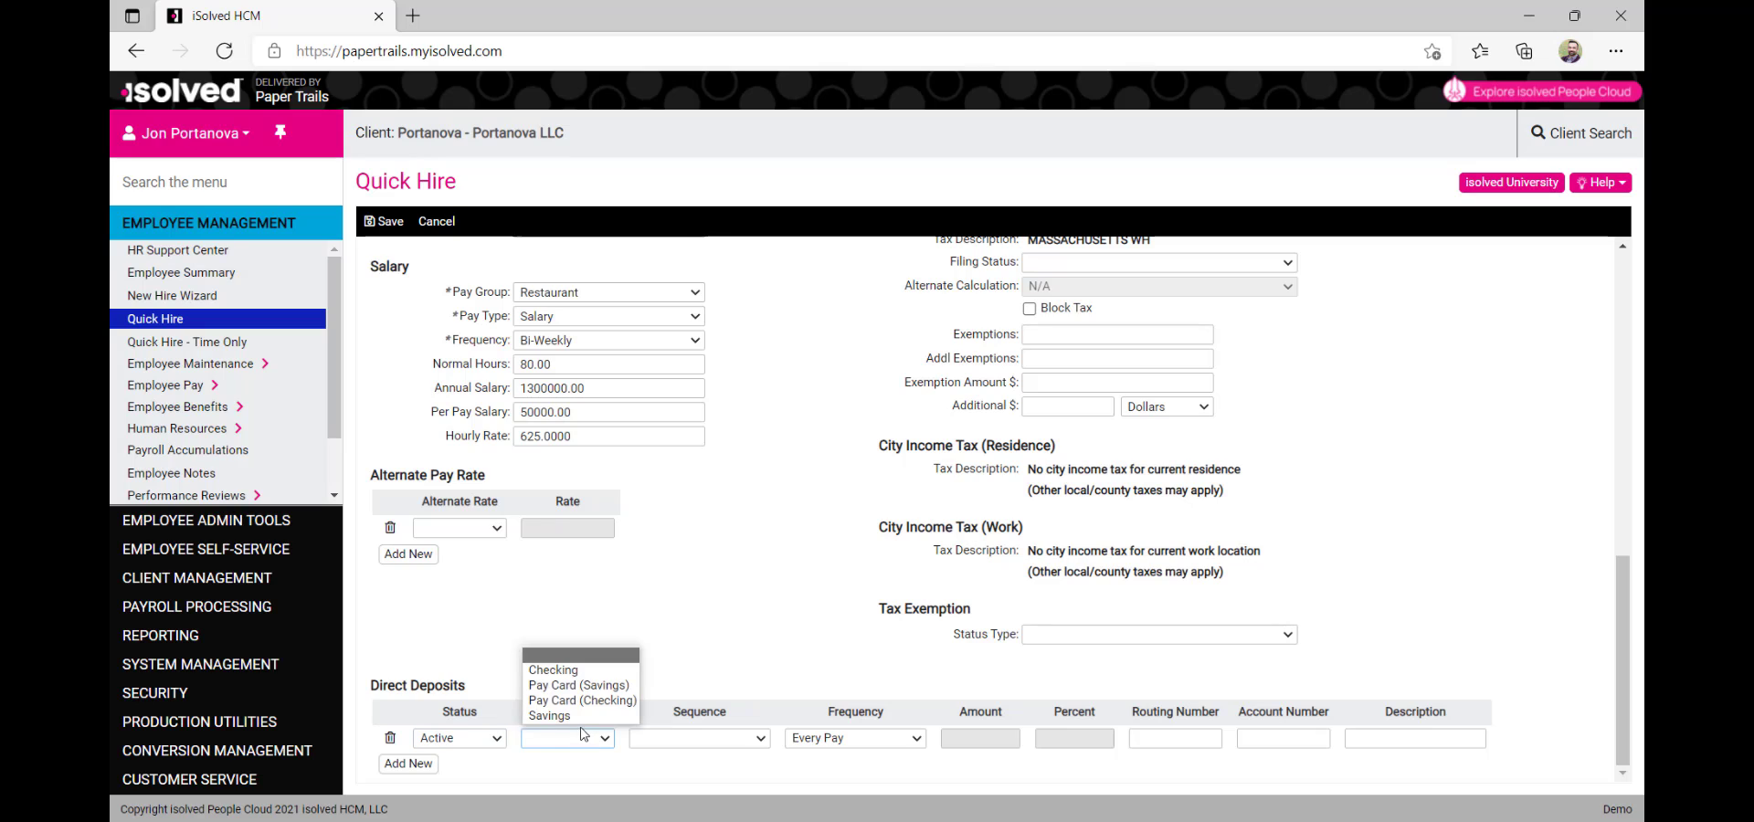
click(581, 676)
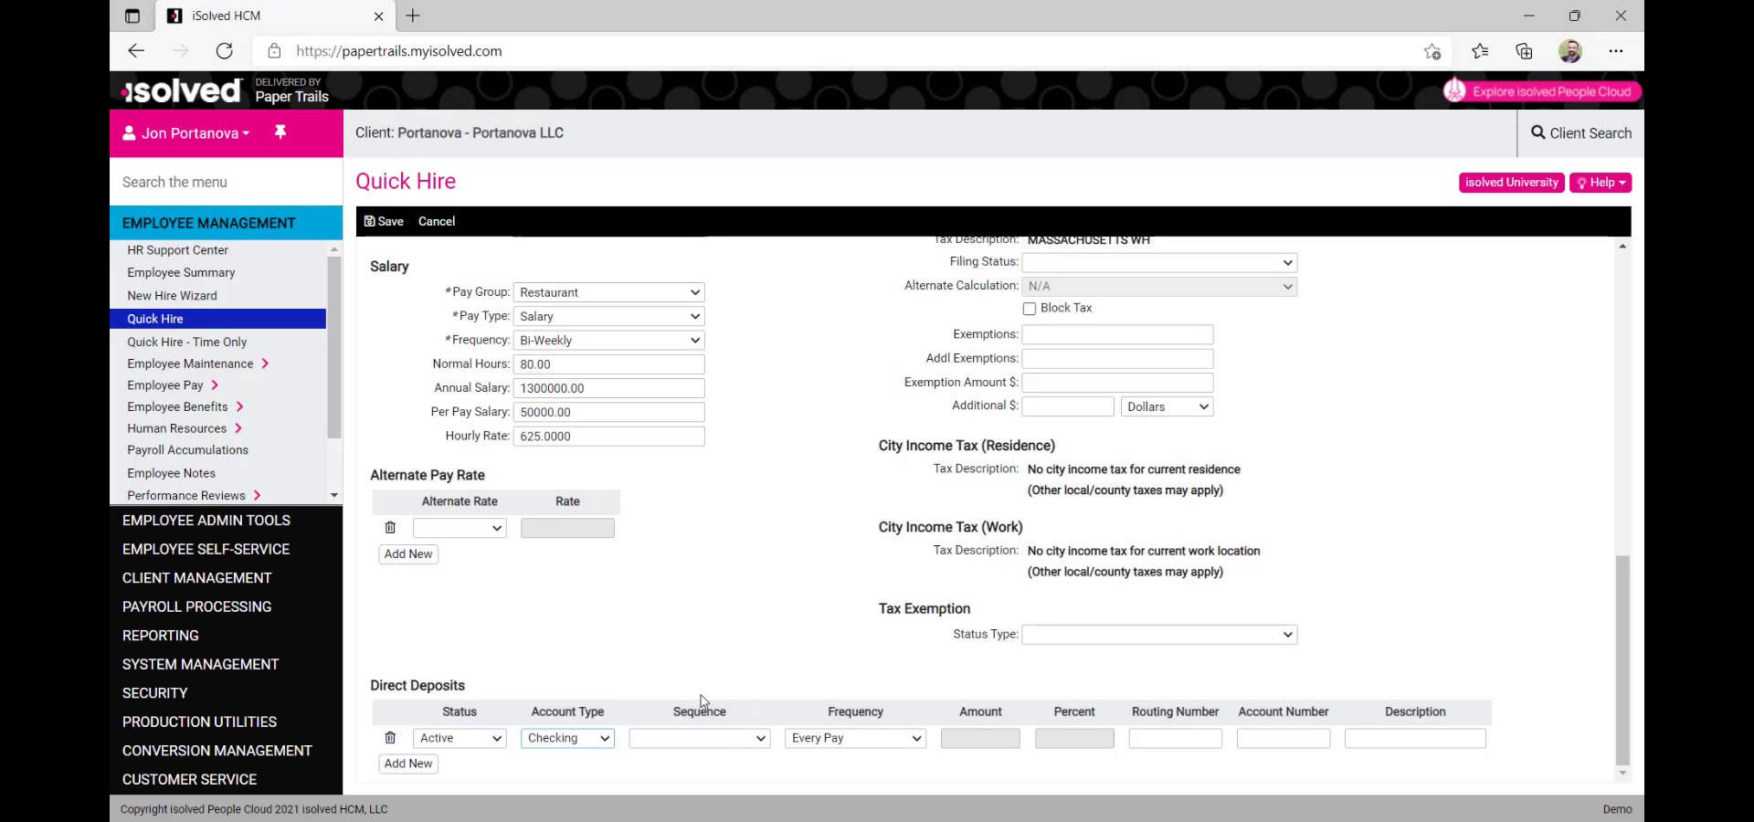
Step: Give the first deposit sequence 1, amount 100, and its routing number
click(728, 740)
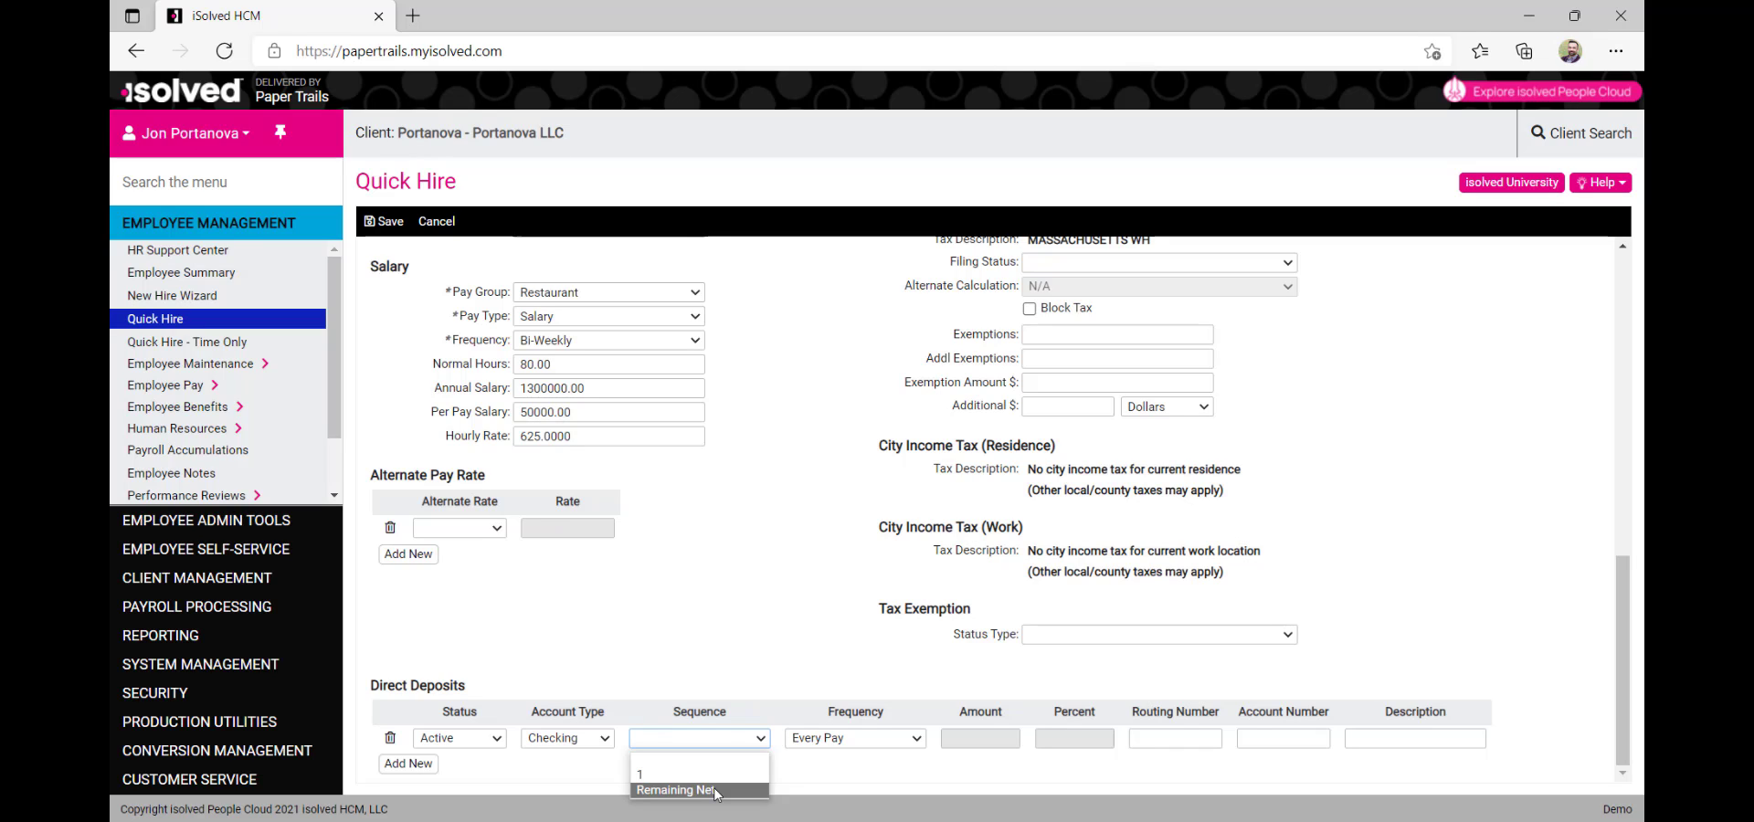
click(715, 793)
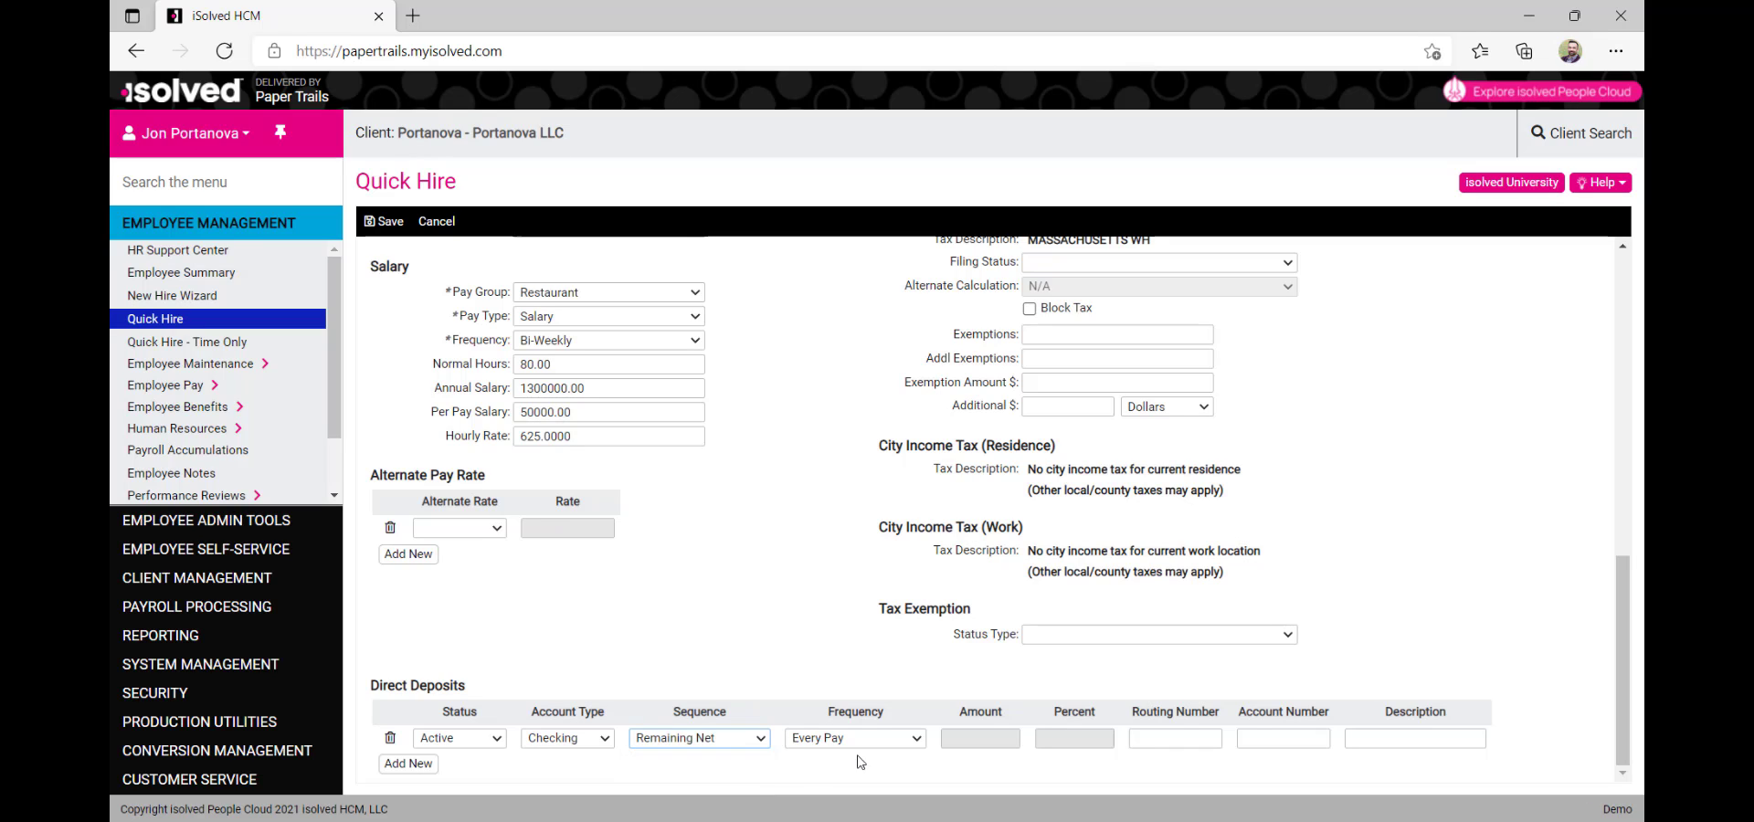
click(1185, 737)
text(12345)
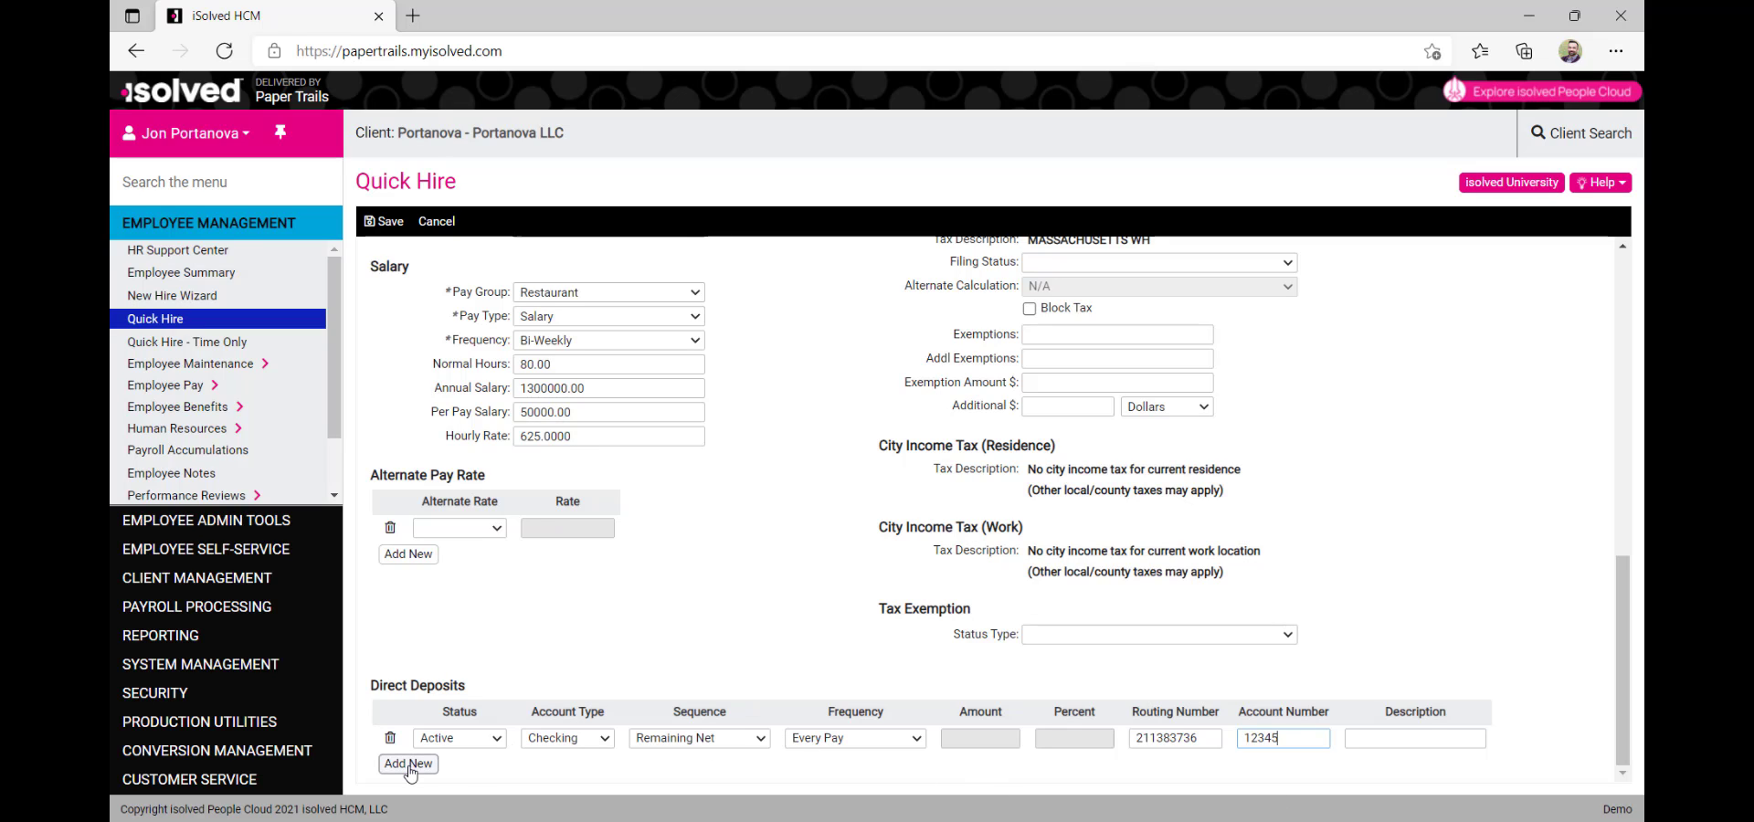
click(661, 743)
click(656, 774)
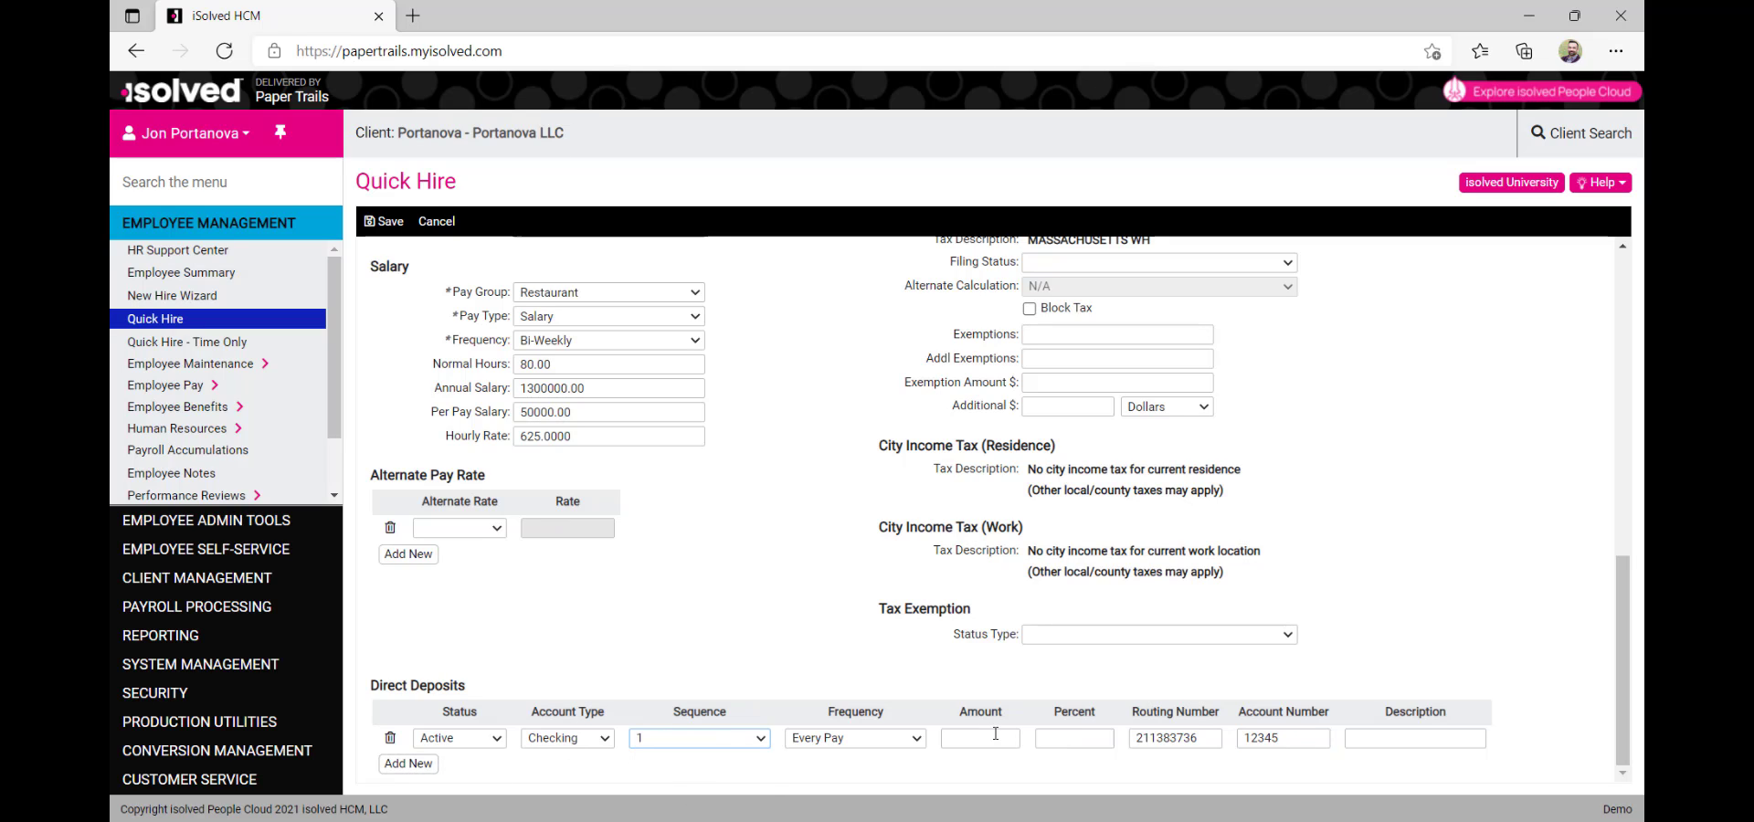
text(100)
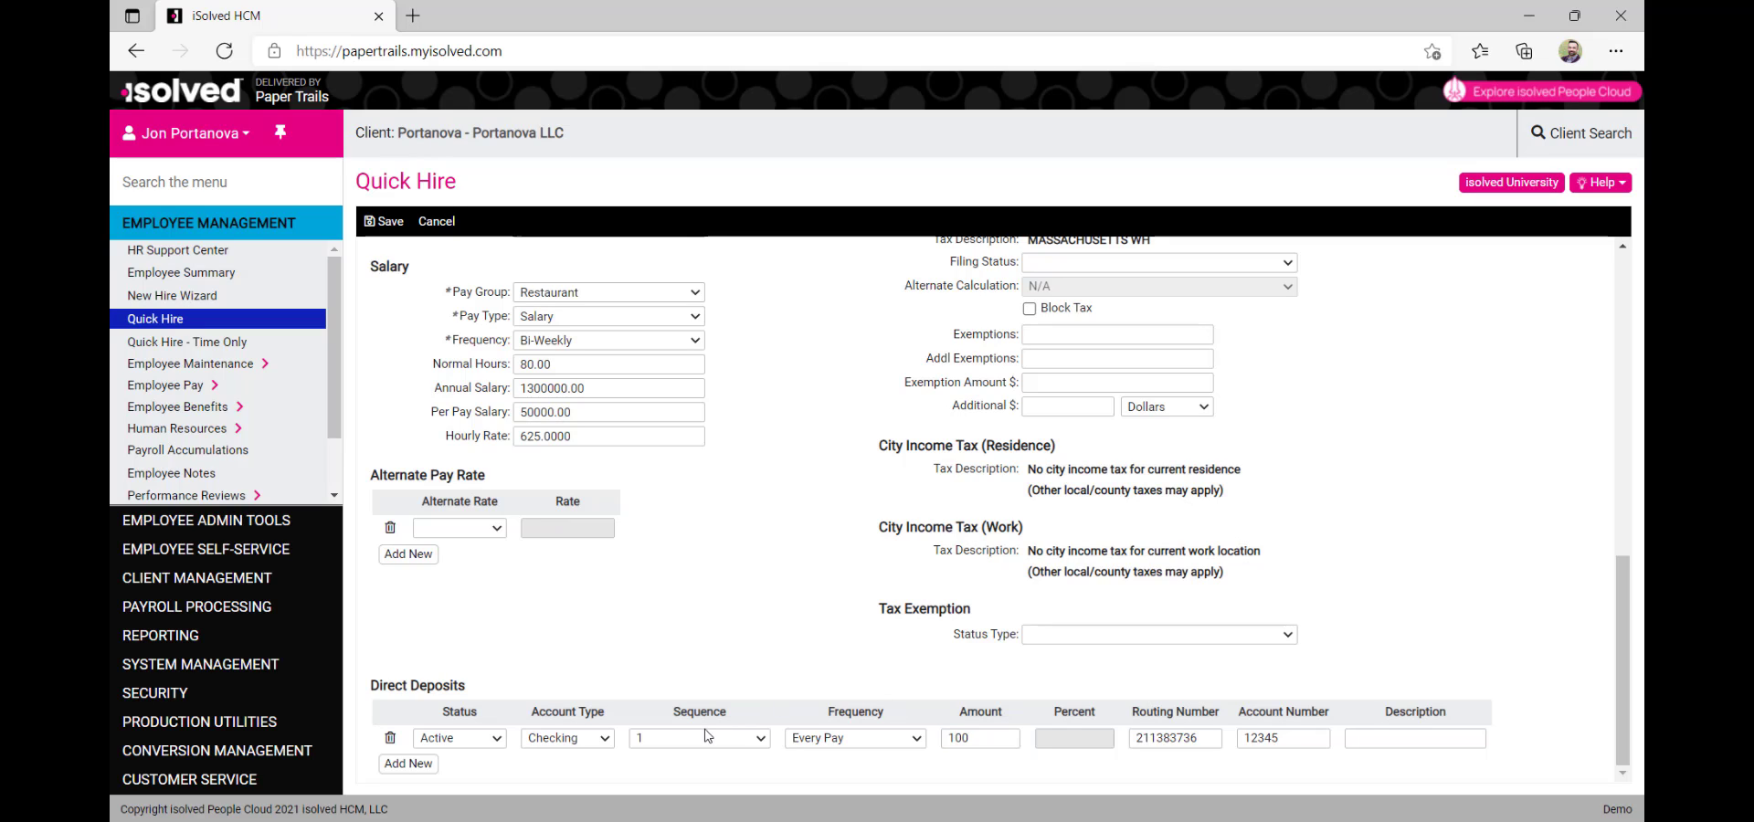
Step: Add a second Active Checking deposit for Remaining Net with its routing number
click(413, 764)
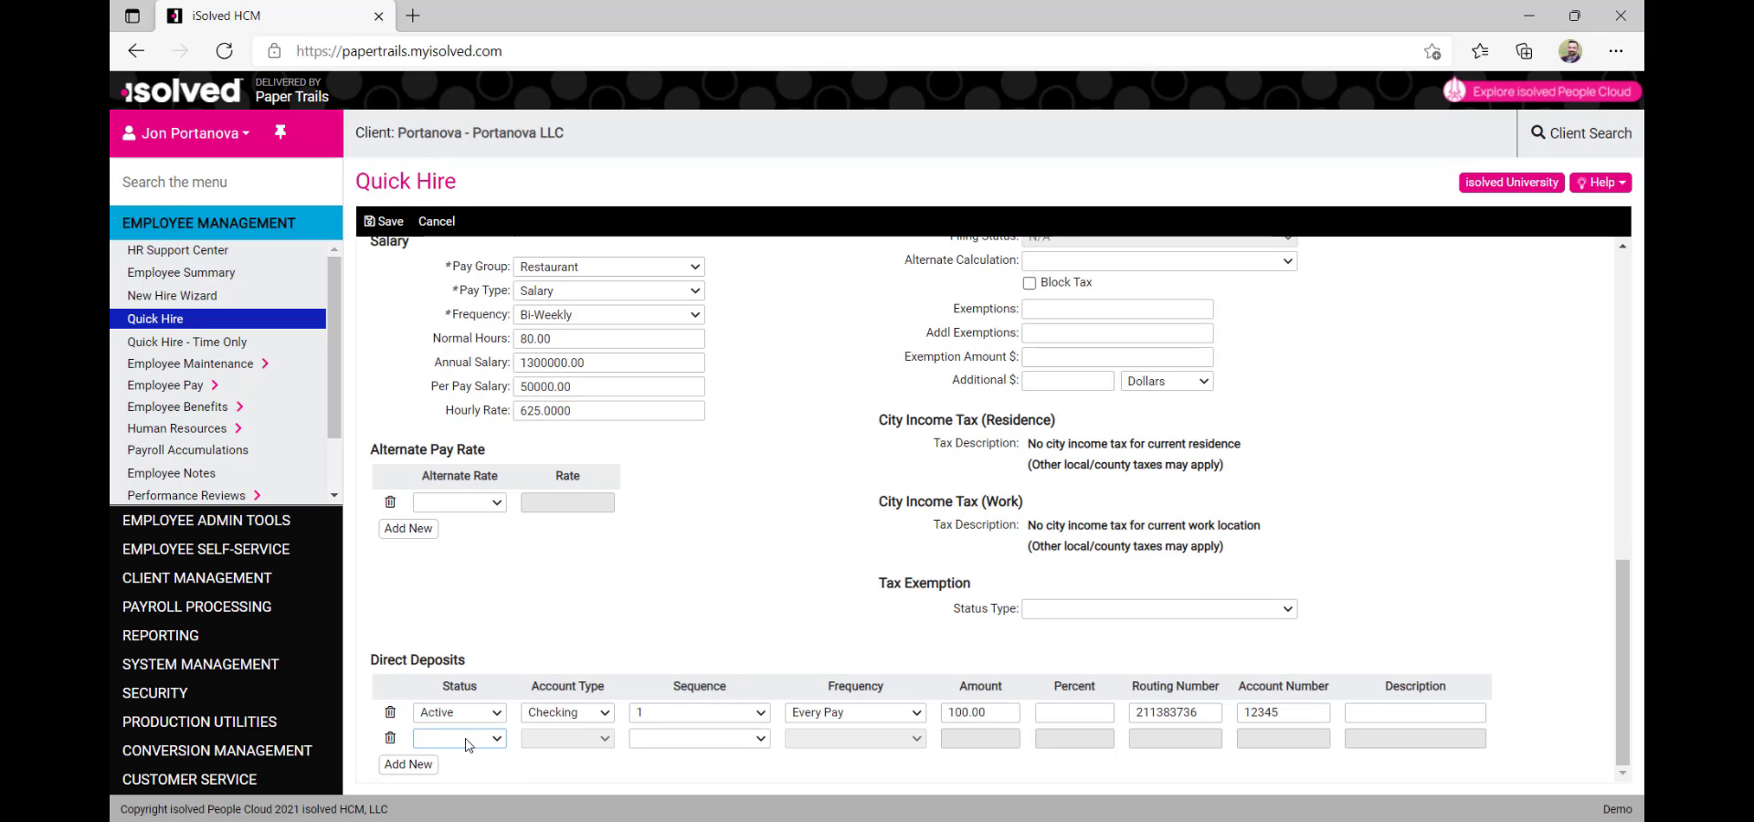
click(468, 740)
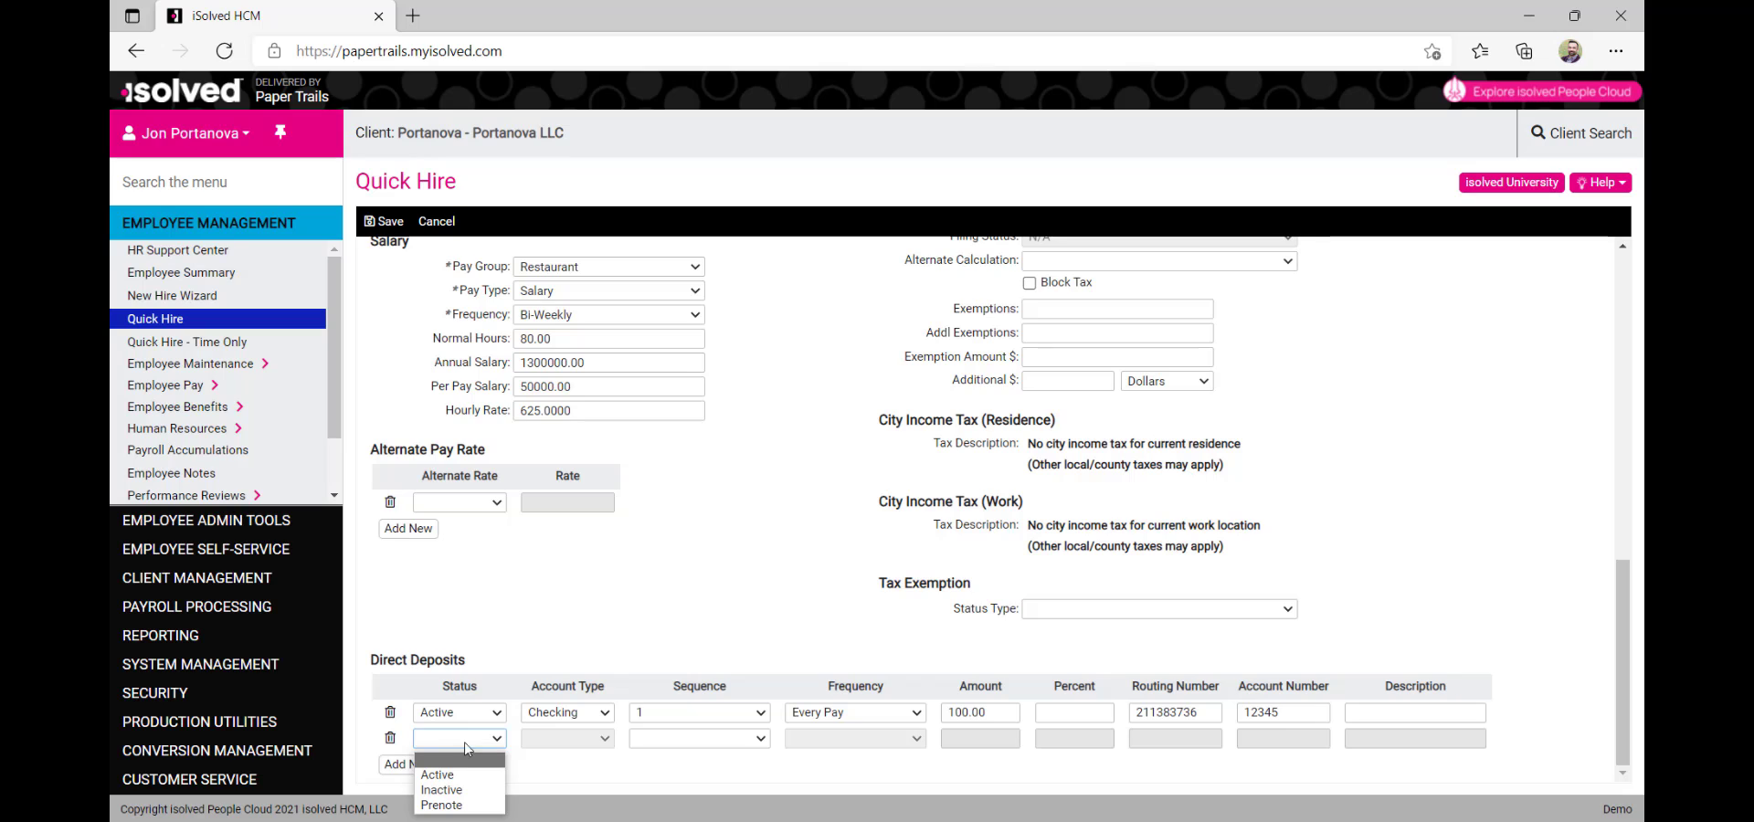
click(447, 775)
click(557, 740)
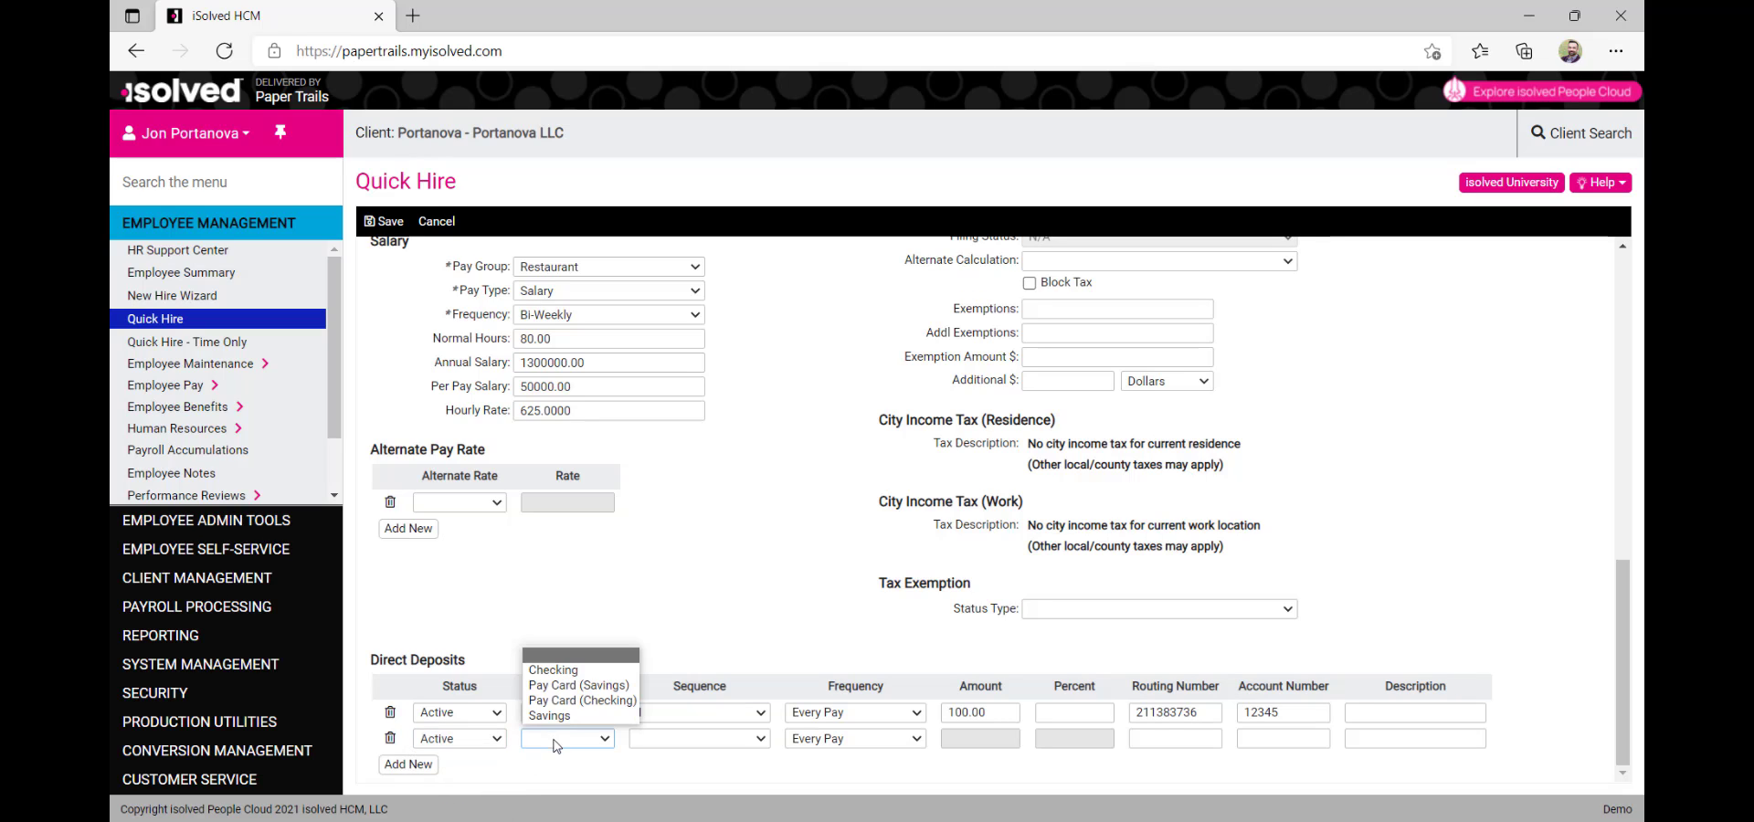
click(568, 673)
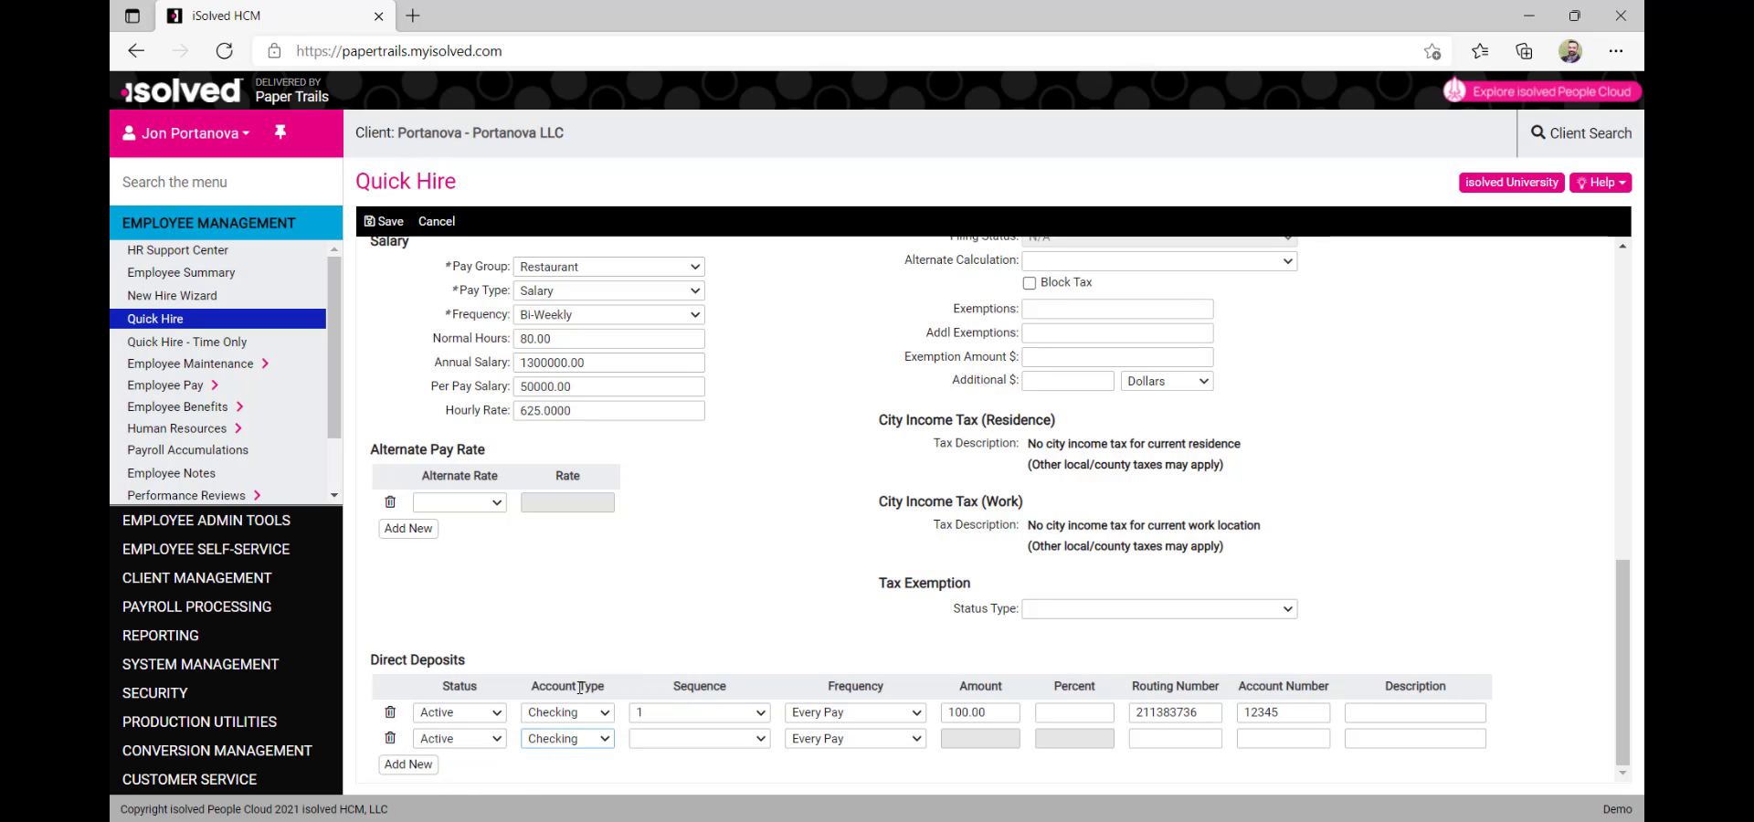
click(729, 740)
click(743, 778)
click(1159, 735)
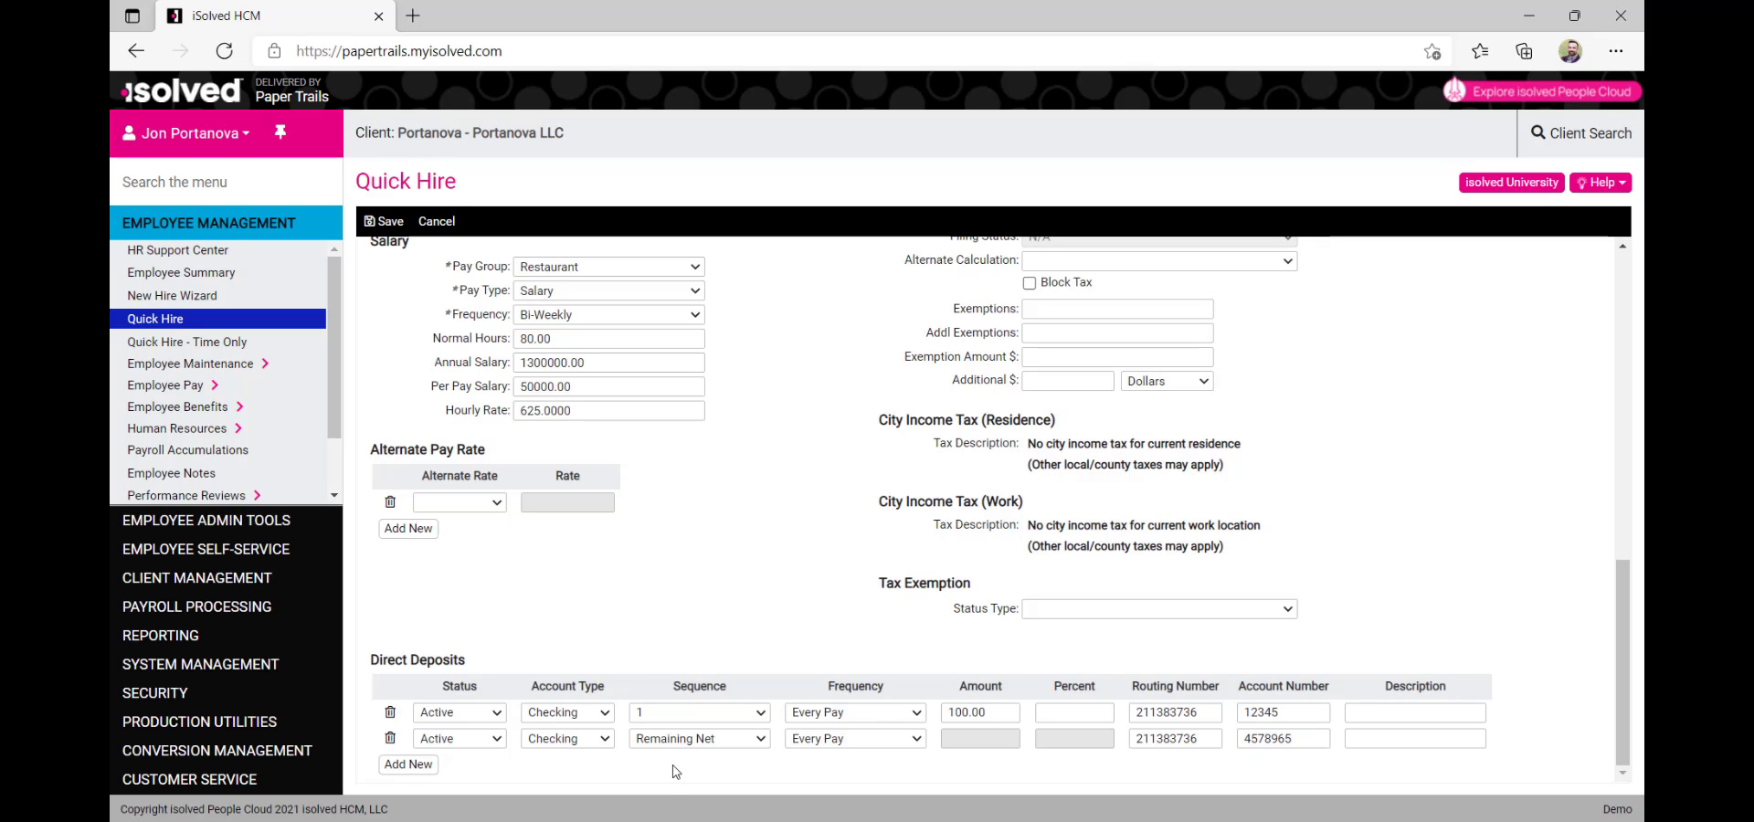
click(404, 770)
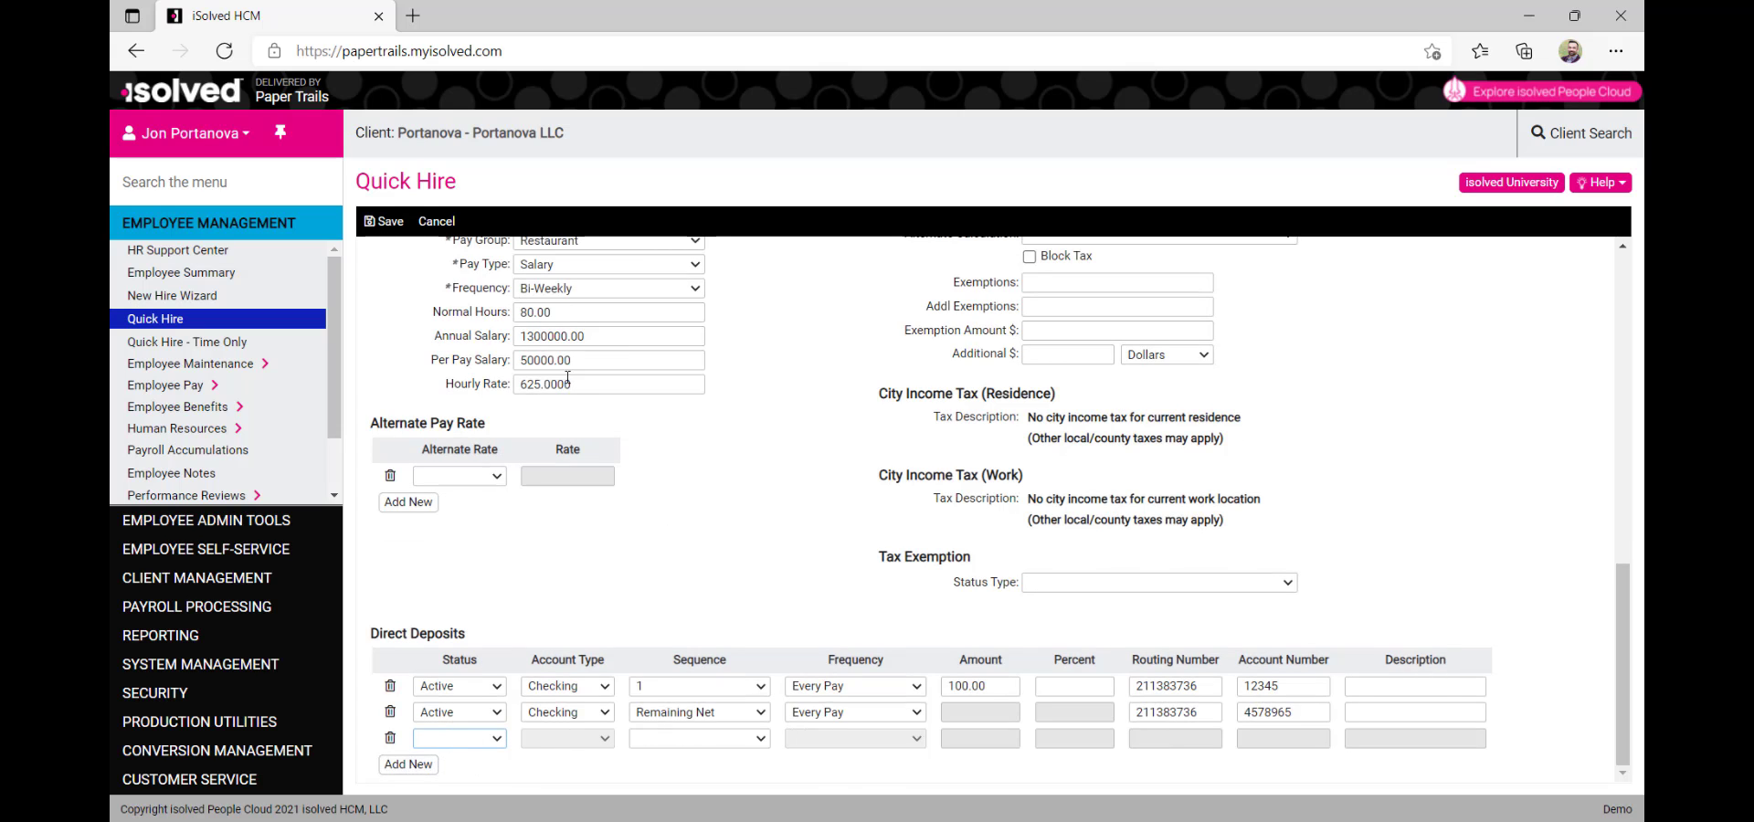
Step: Save the new employee's Quick Hire record
click(388, 229)
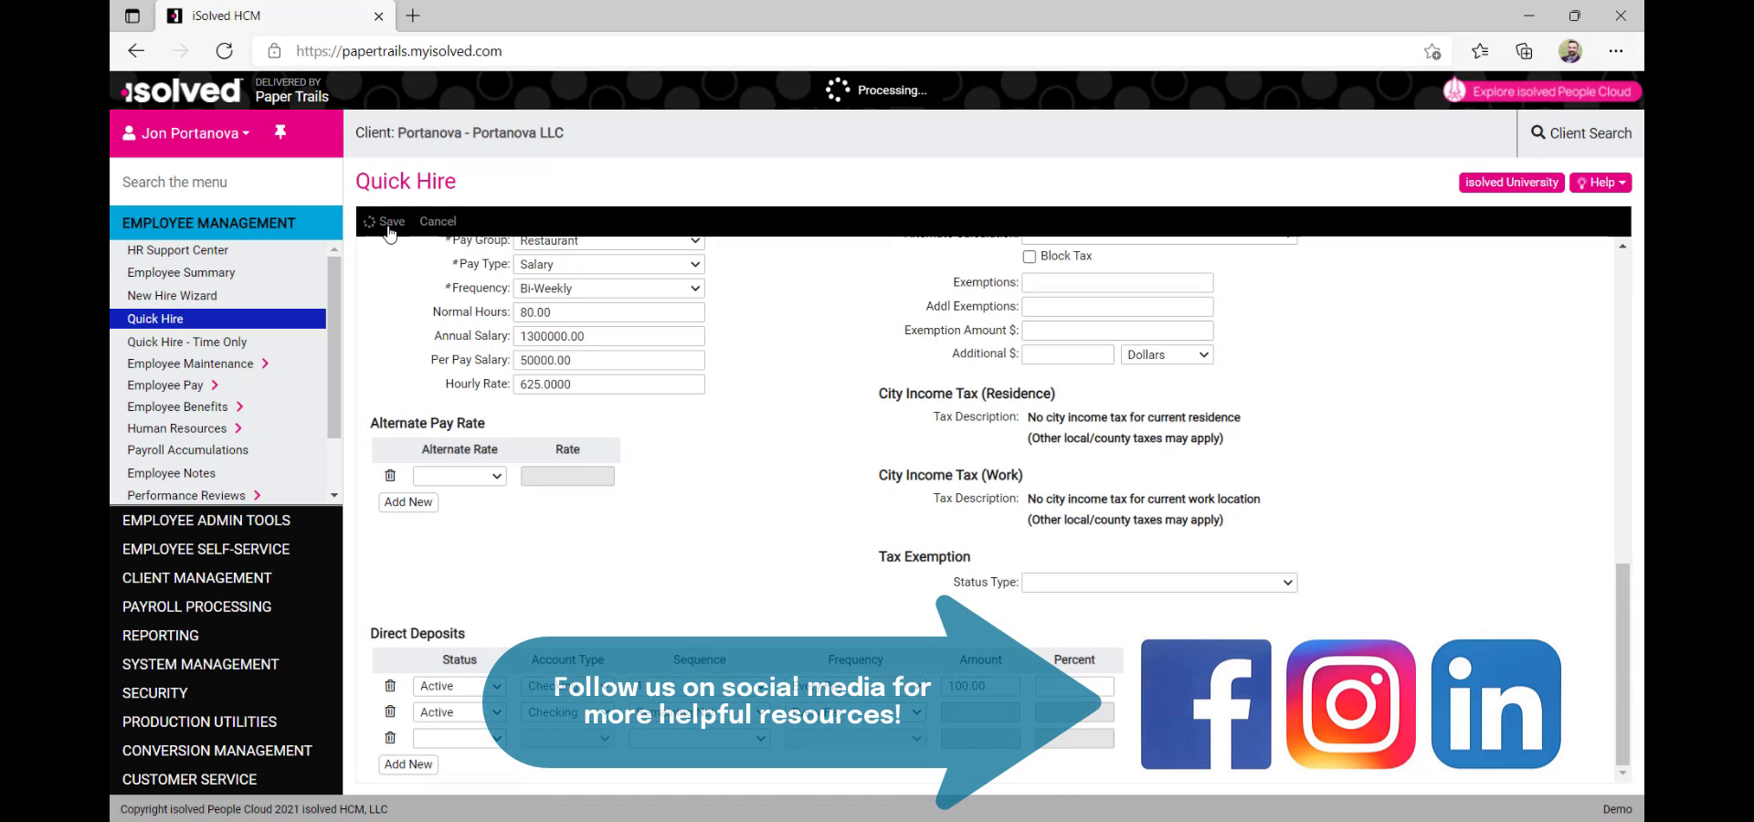